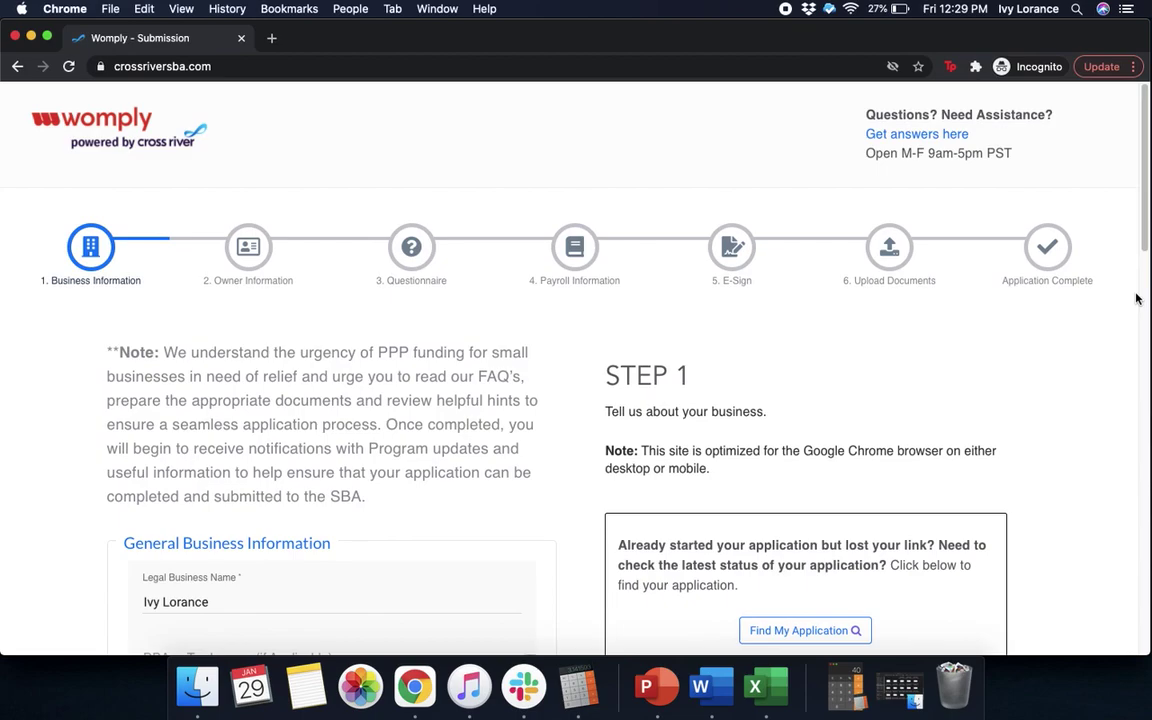
Choose Independent Contractor as the business entity type, then scroll past the NAICS and franchise questions.
scroll(1145, 278, "down", 3)
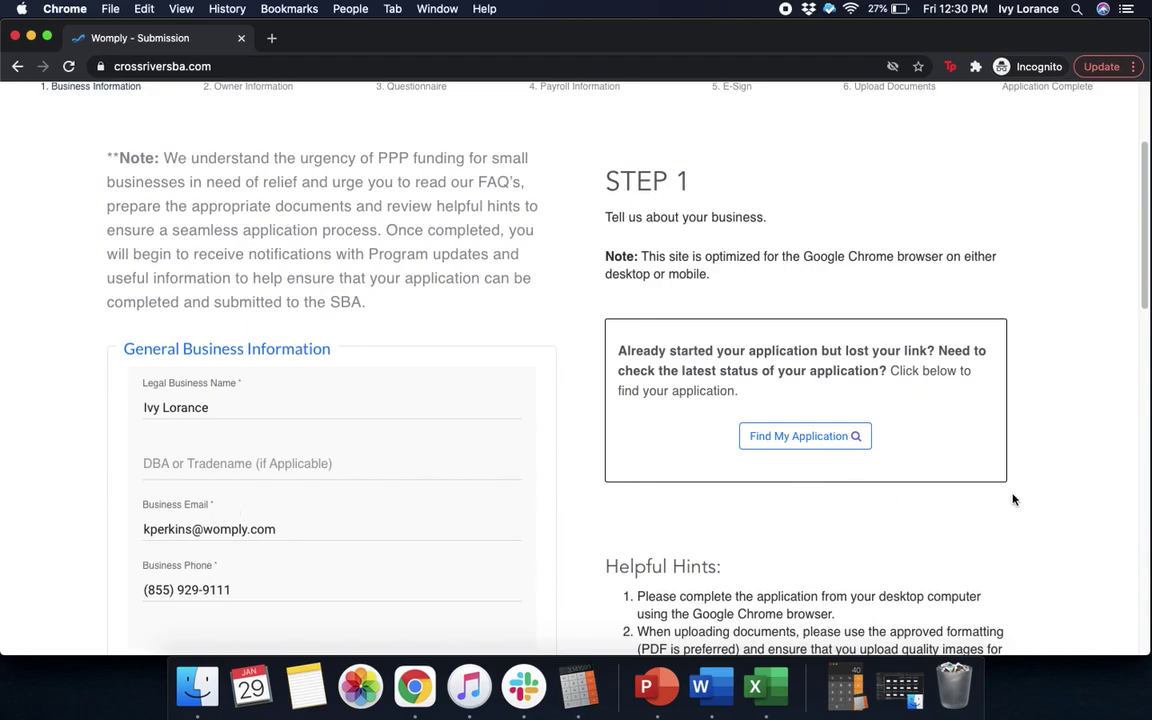
scroll(1013, 499, "down", 5)
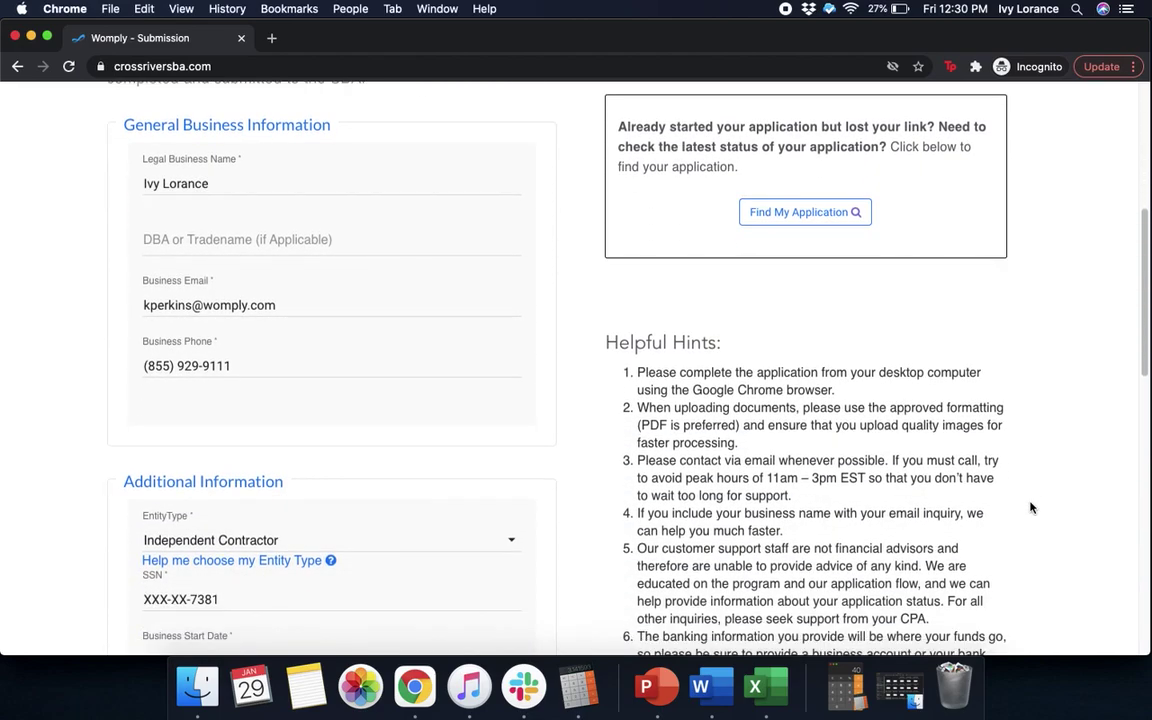
scroll(1029, 507, "down", 4)
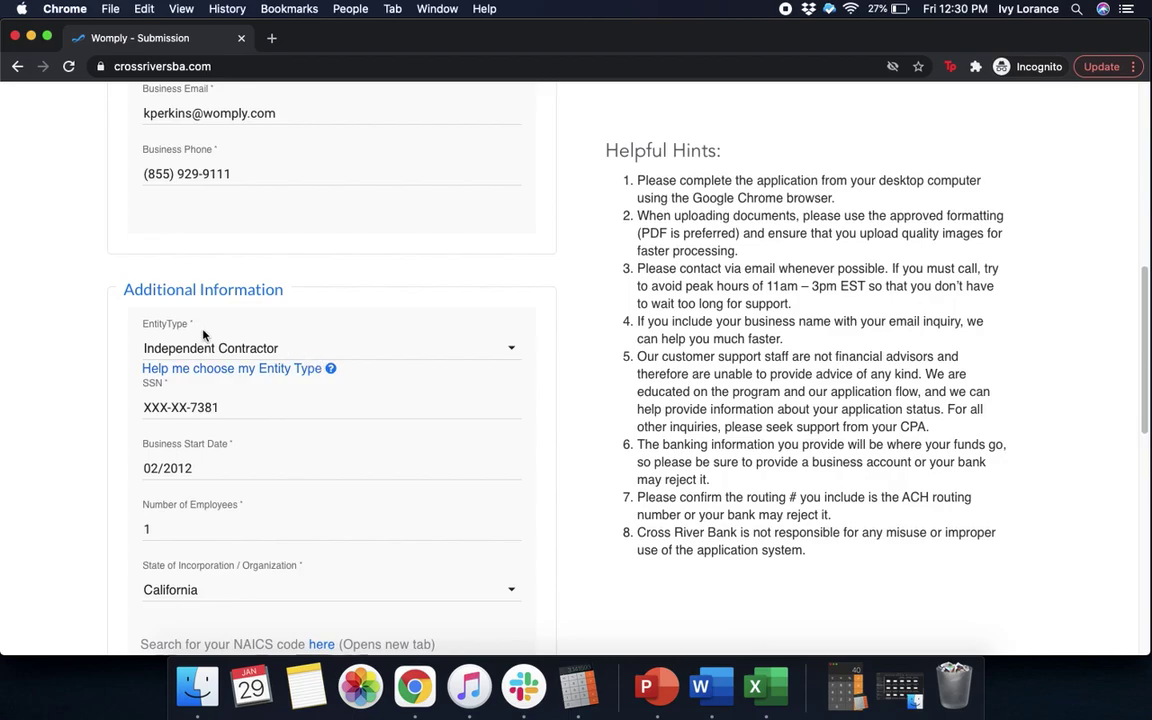
left_click(510, 348)
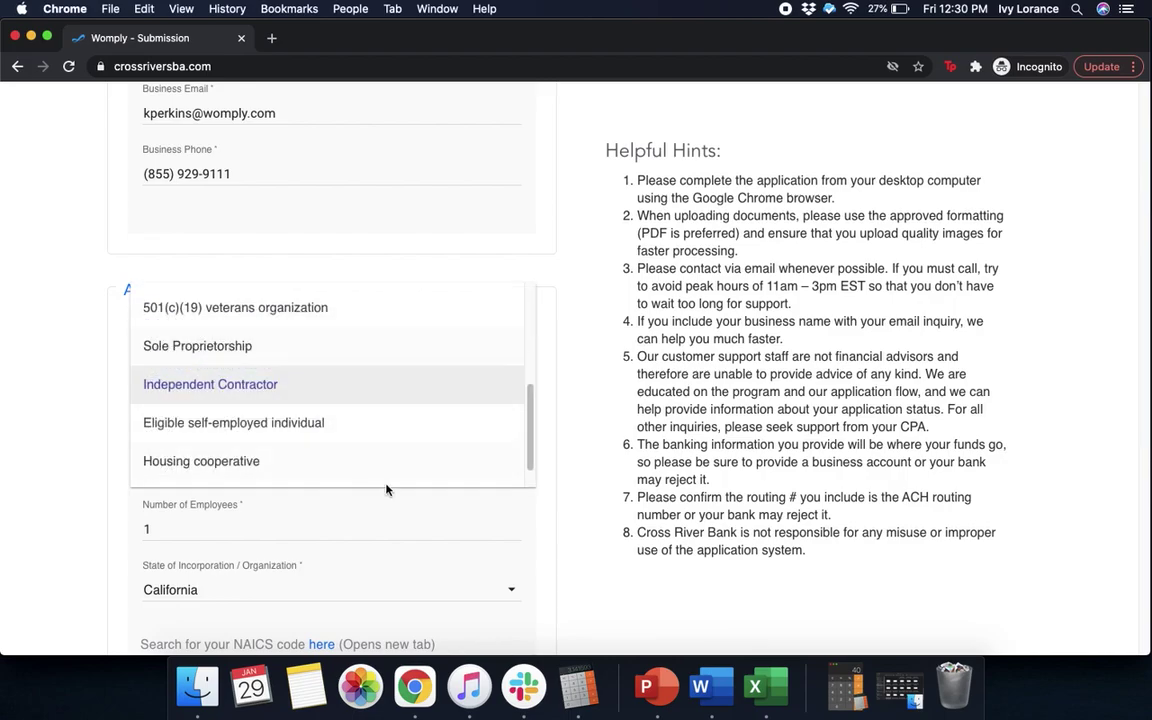
left_click(320, 384)
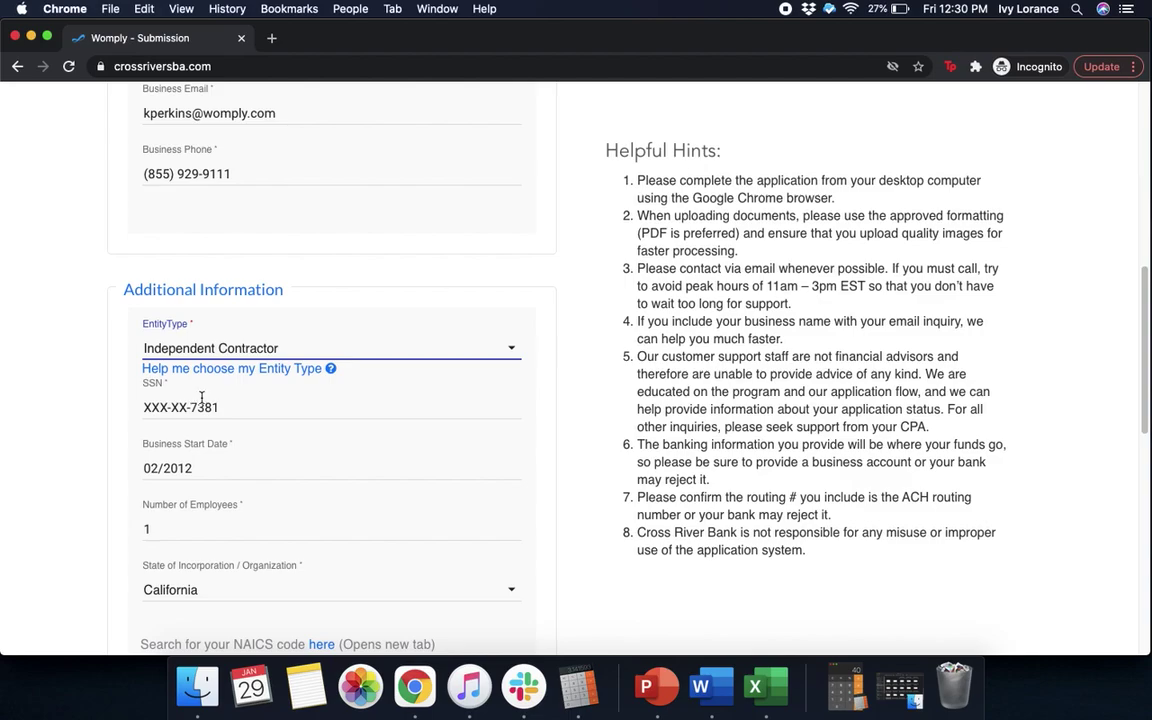
left_click(554, 471)
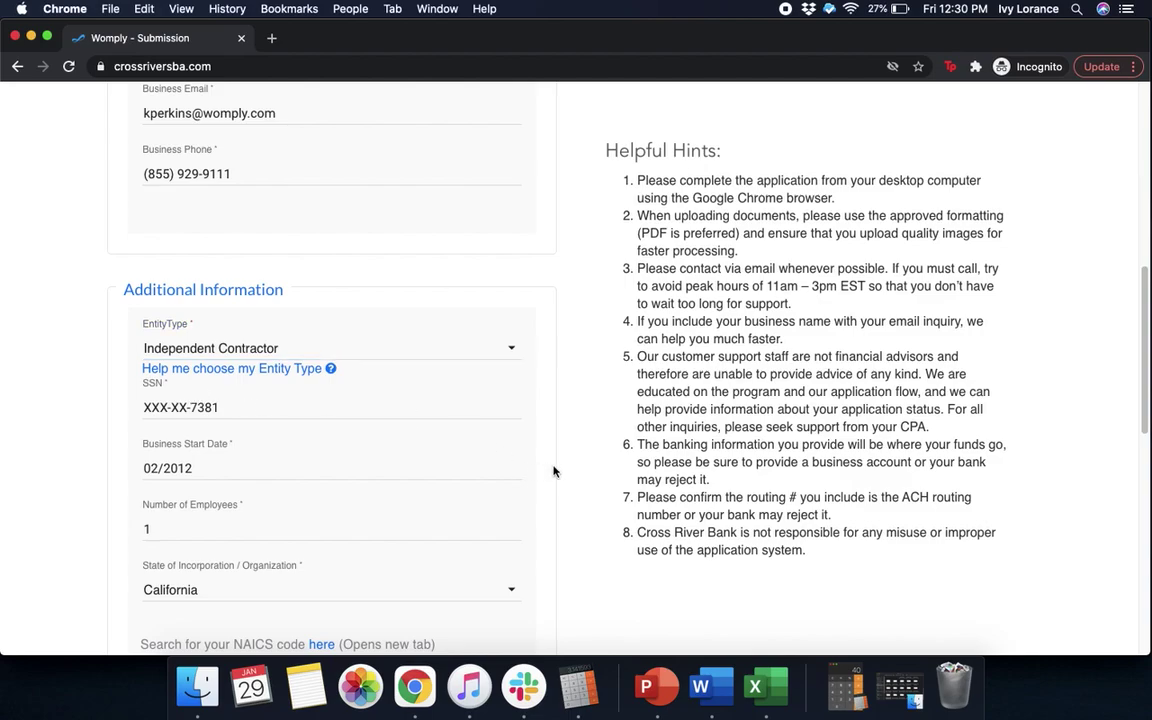
scroll(554, 471, "down", 3)
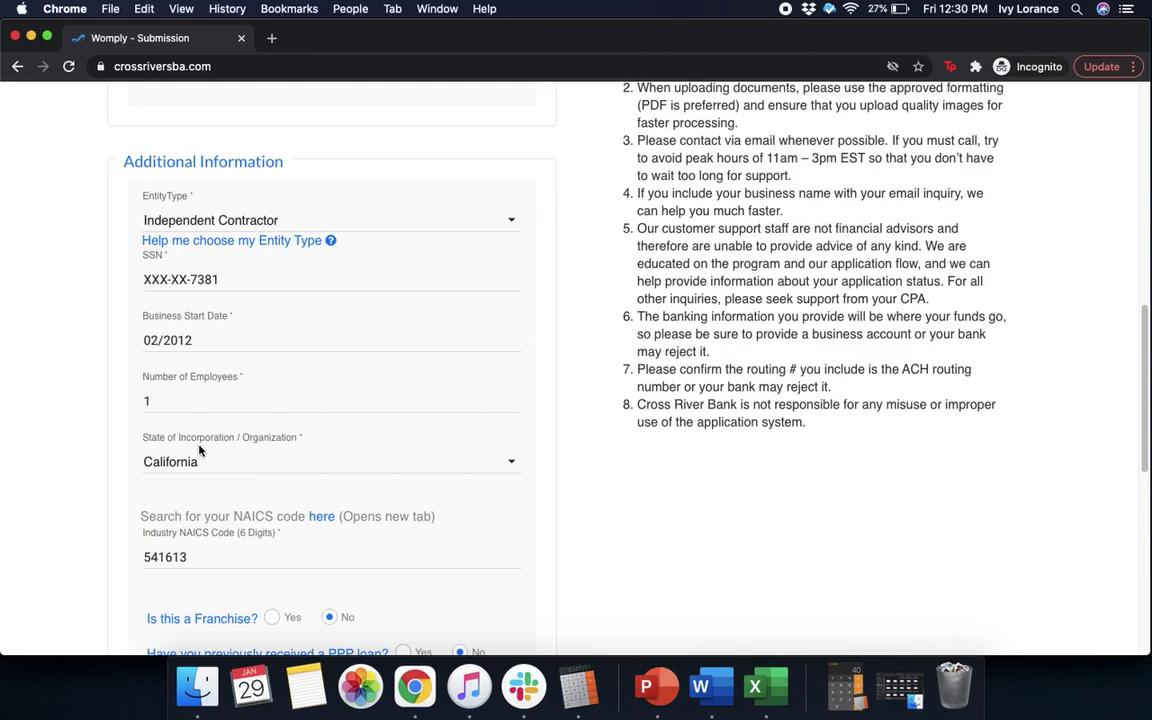
scroll(715, 608, "down", 5)
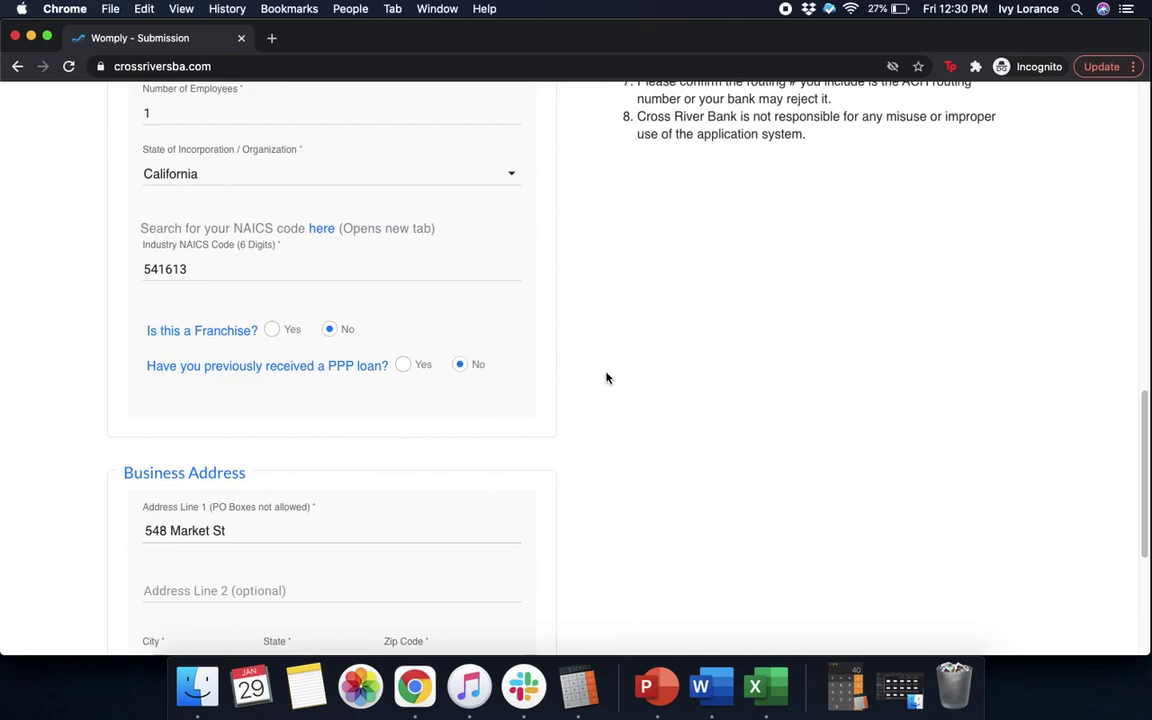
scroll(606, 378, "down", 5)
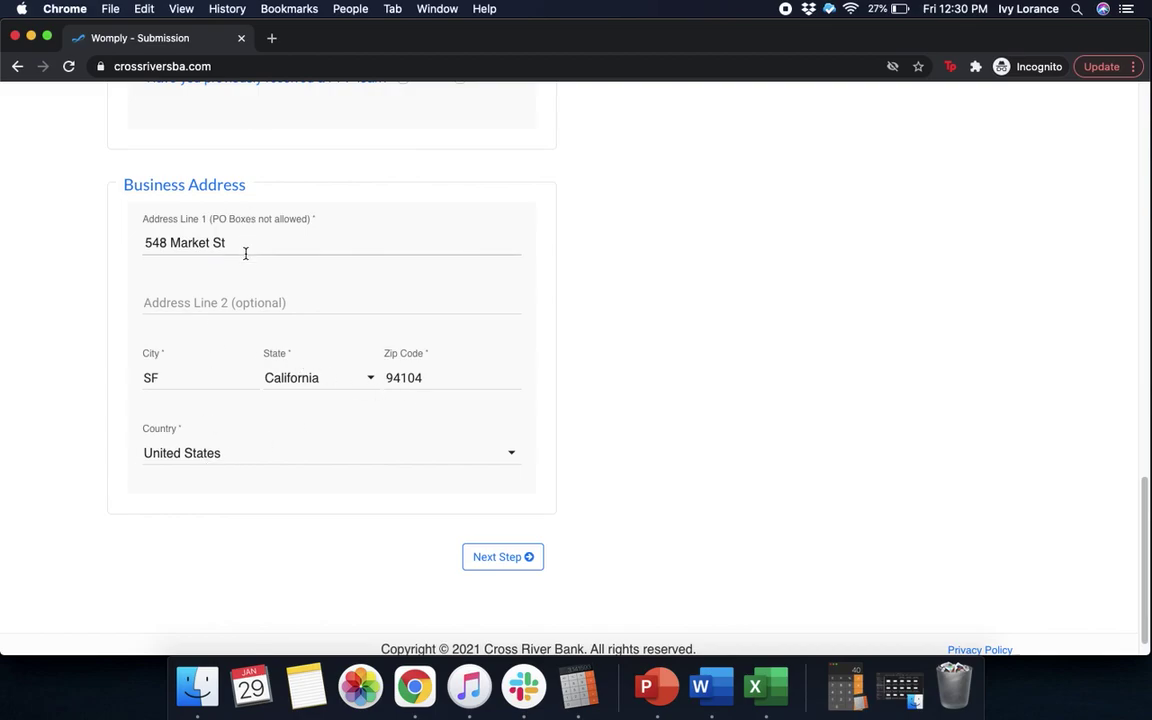
Replace the business street address with 548 Market Street, San Francisco and proceed to Step 2.
left_click_drag(245, 253, 90, 254)
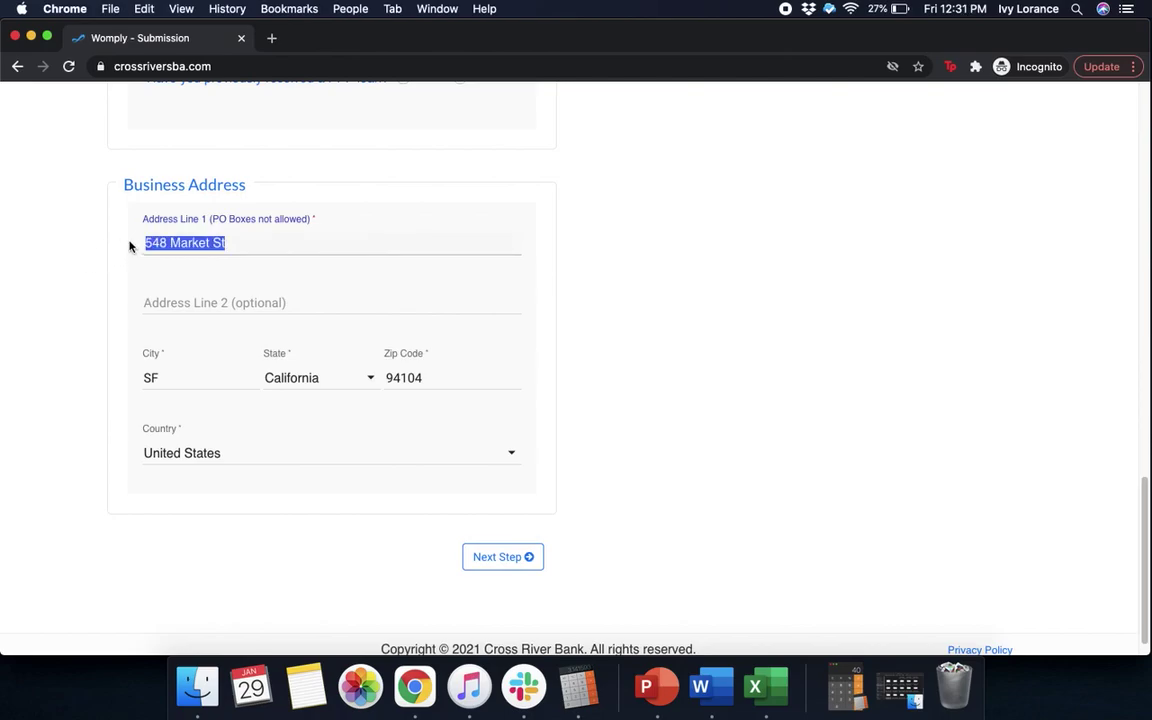
type("548 mar")
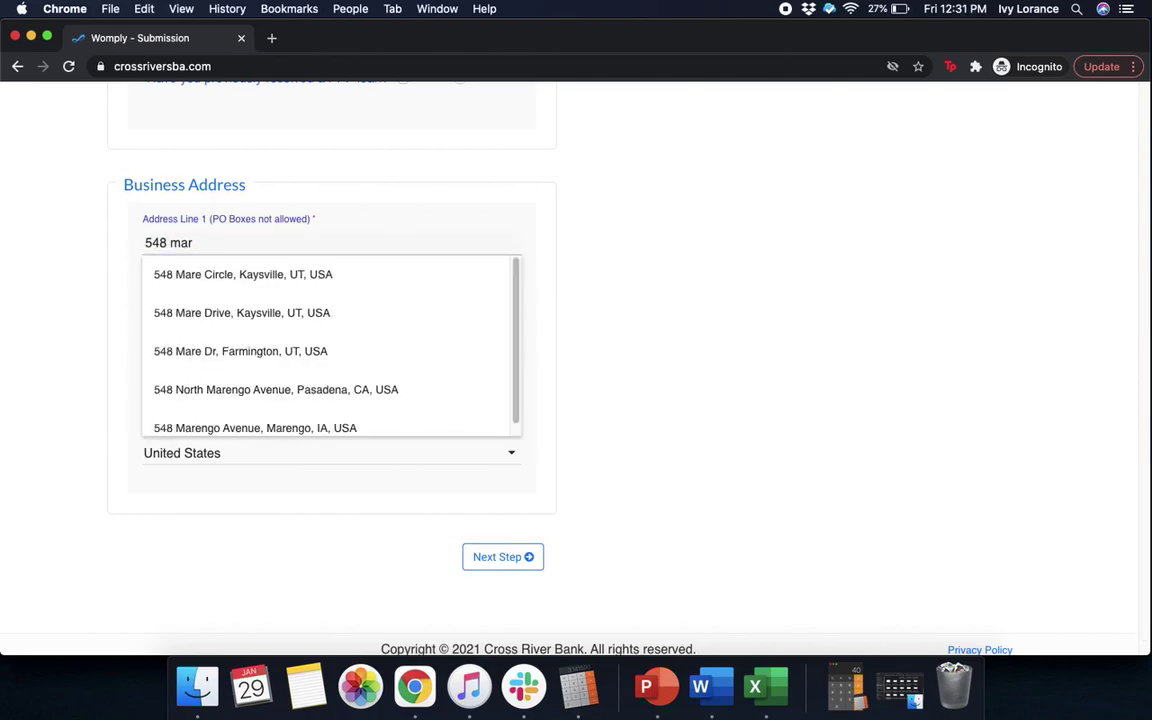
type("ket")
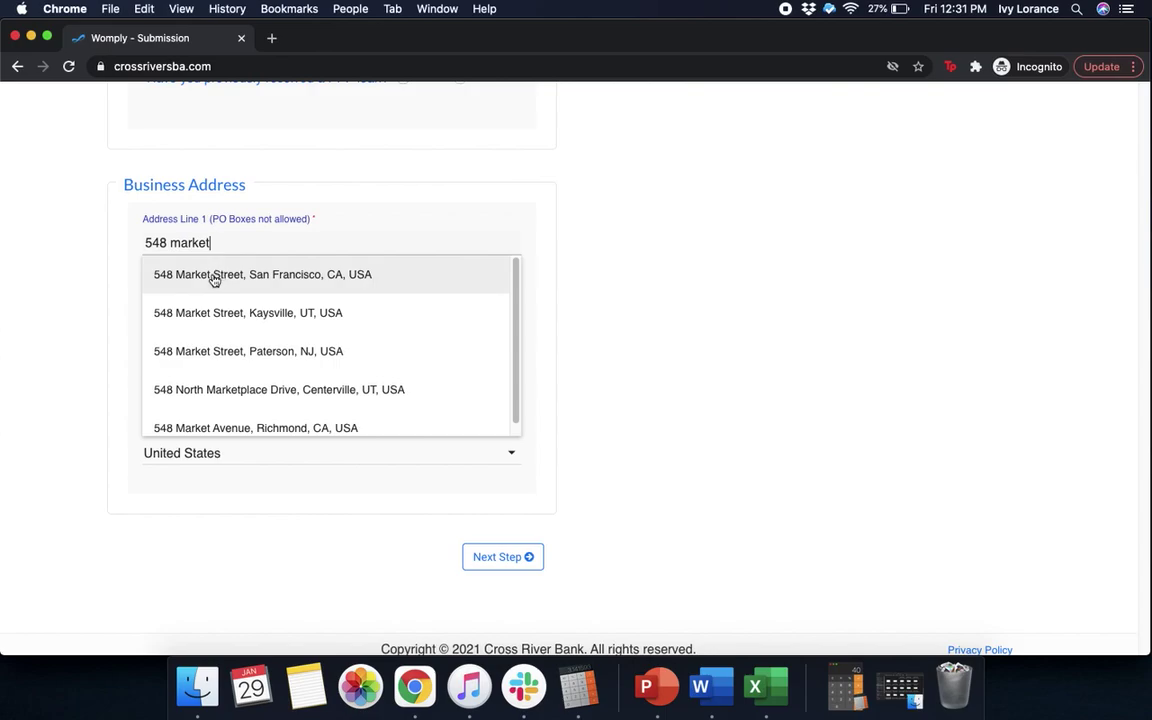
left_click(213, 278)
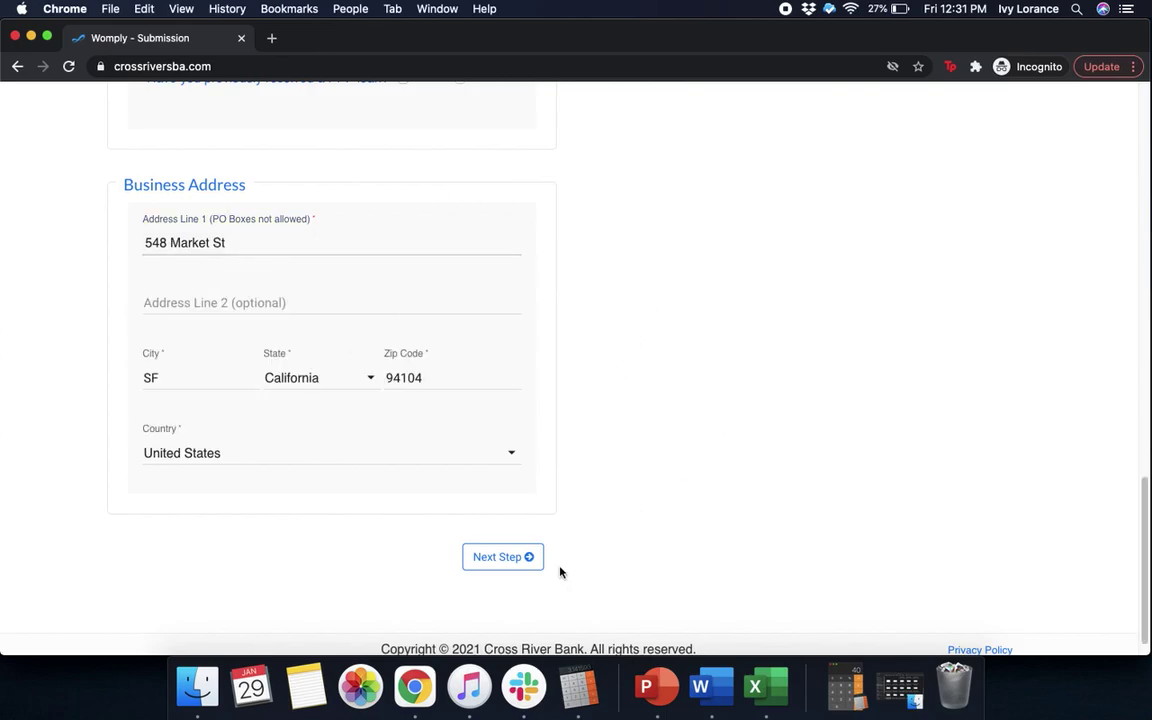
left_click(532, 556)
left_click_drag(1139, 476, 1111, 167)
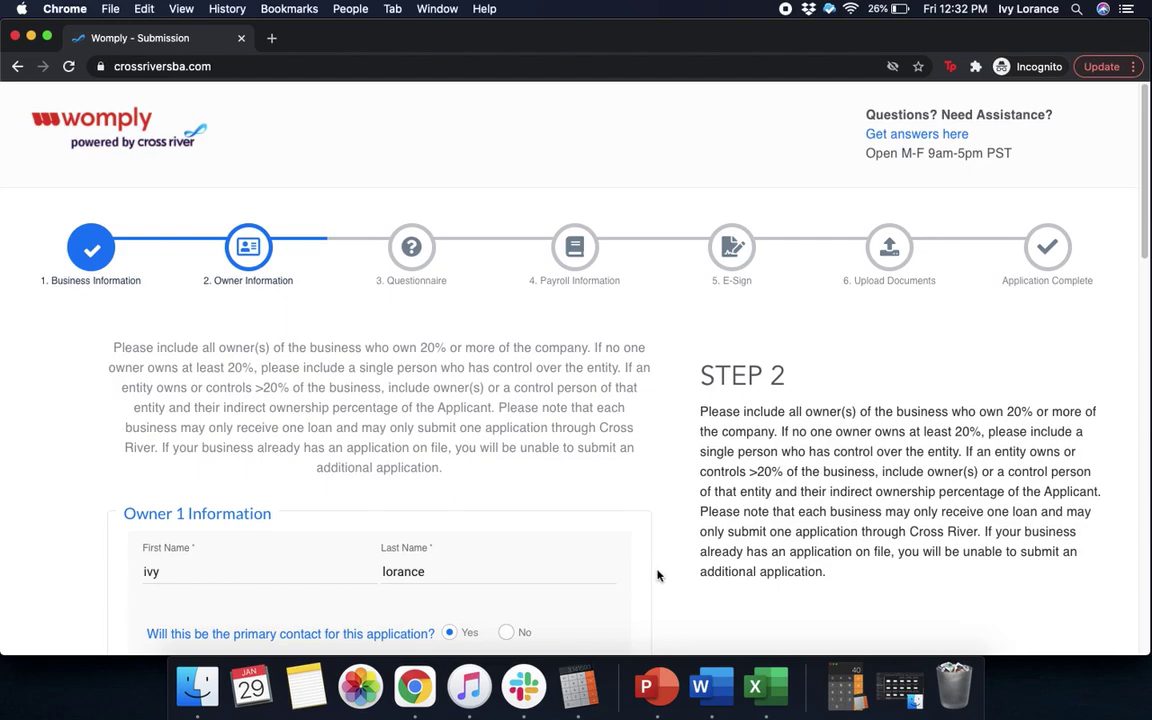
scroll(664, 580, "down", 5)
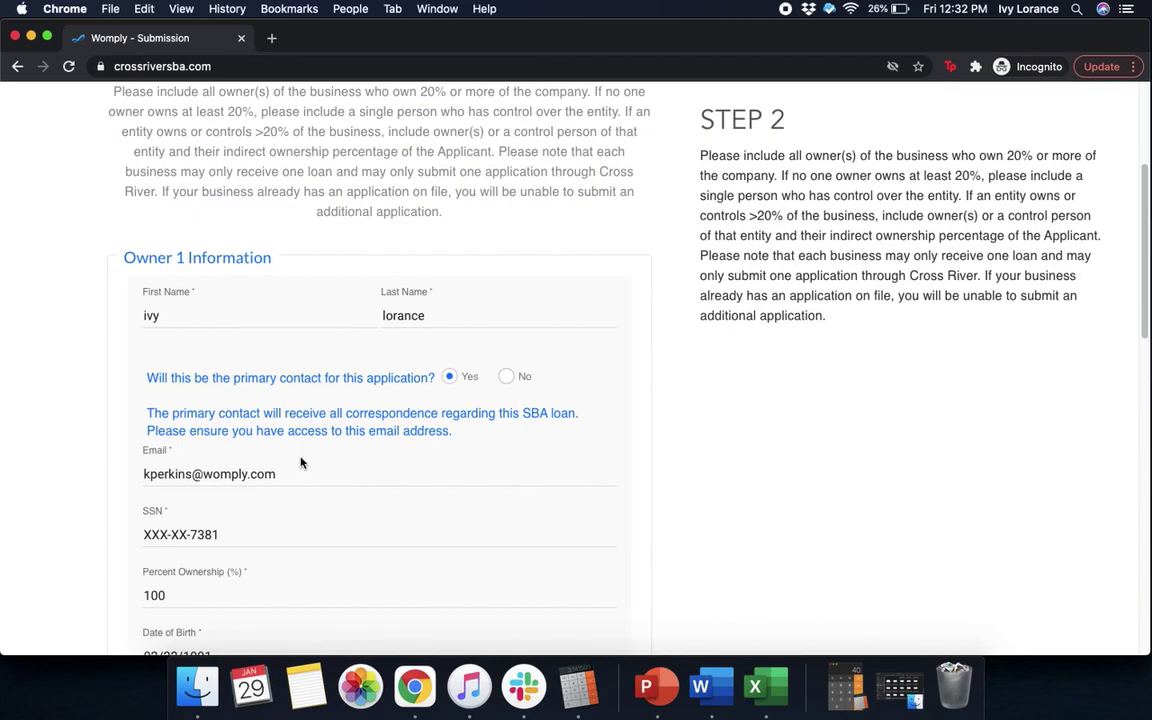
scroll(300, 462, "down", 3)
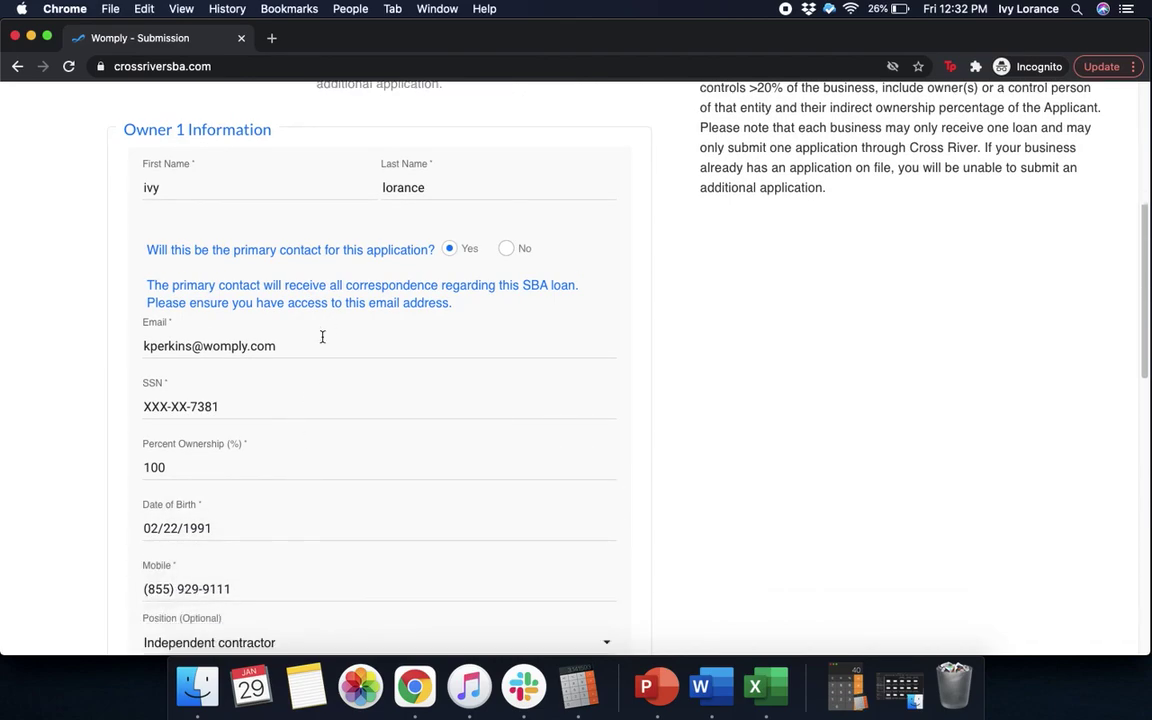
scroll(322, 337, "down", 2)
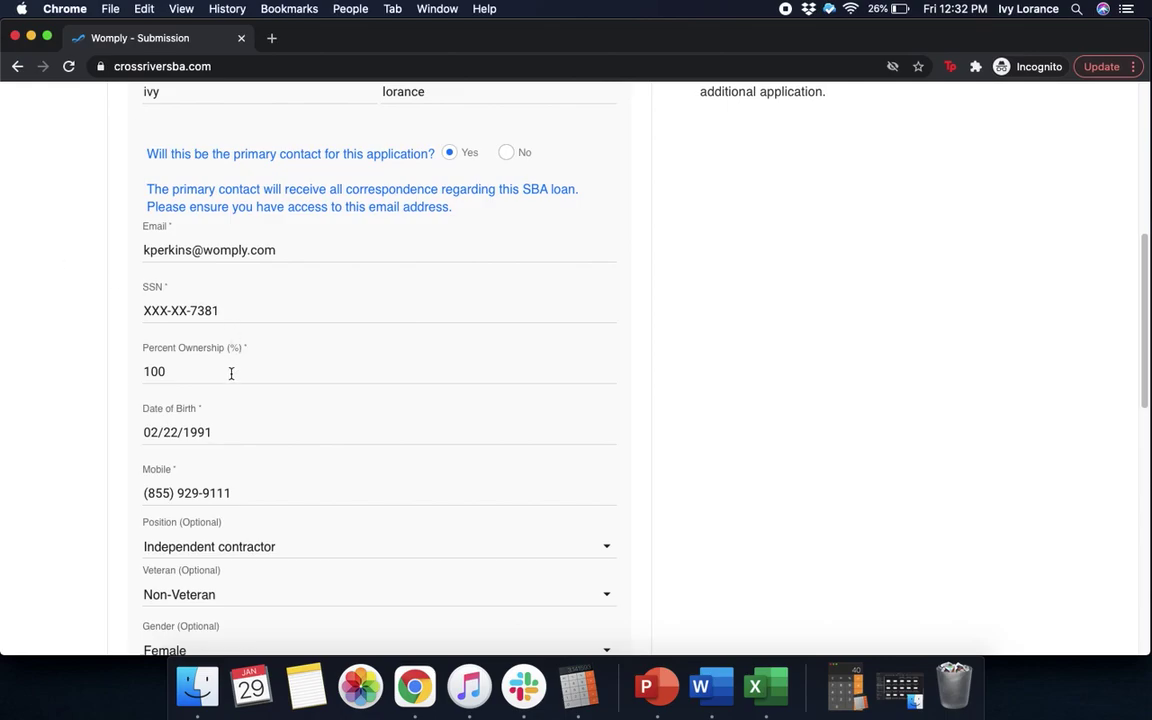
scroll(231, 375, "down", 2)
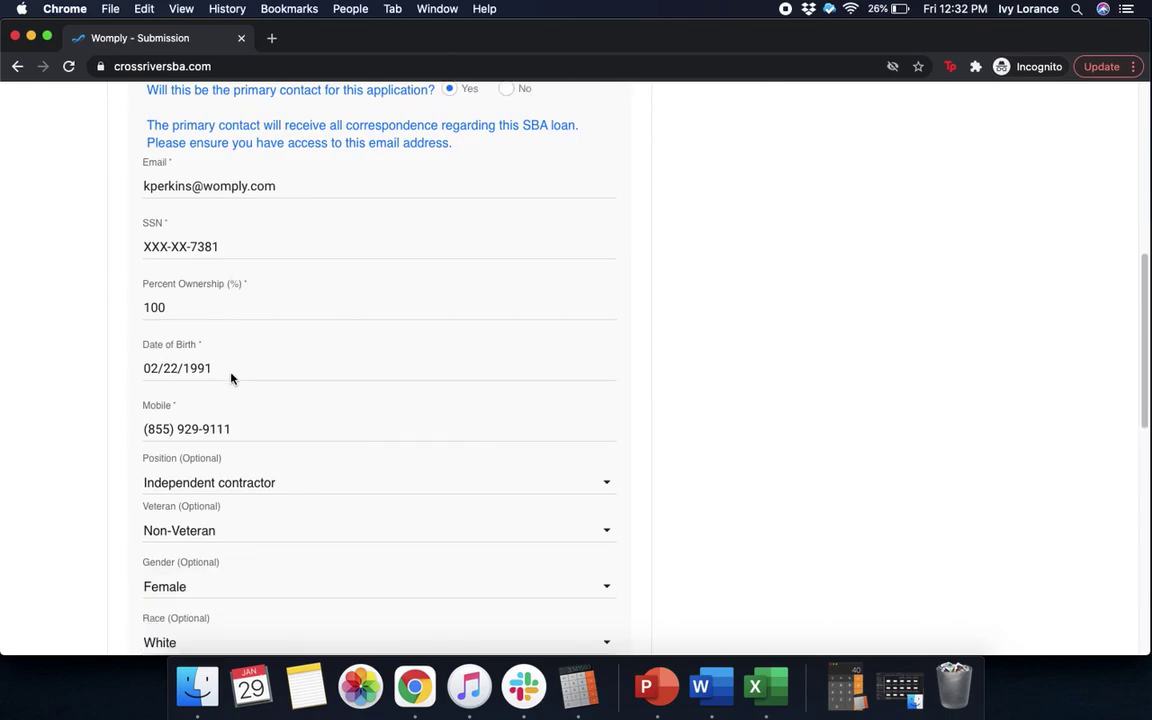
scroll(231, 378, "down", 5)
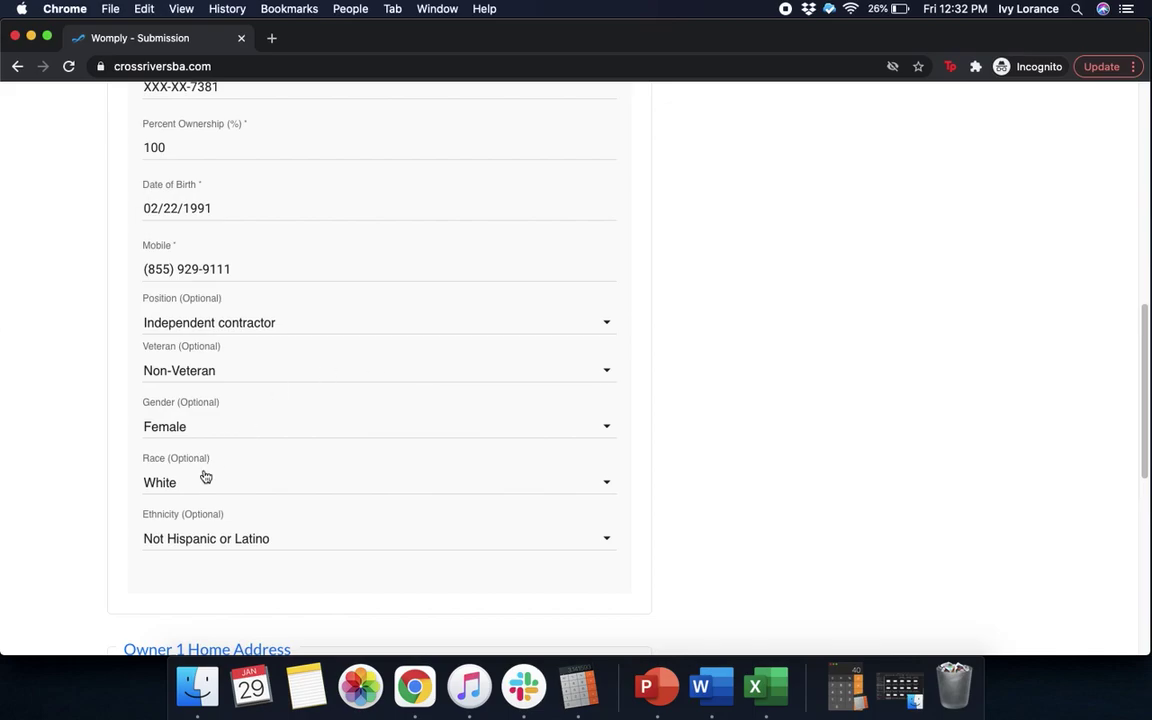
scroll(856, 484, "down", 1)
scroll(856, 484, "down", 10)
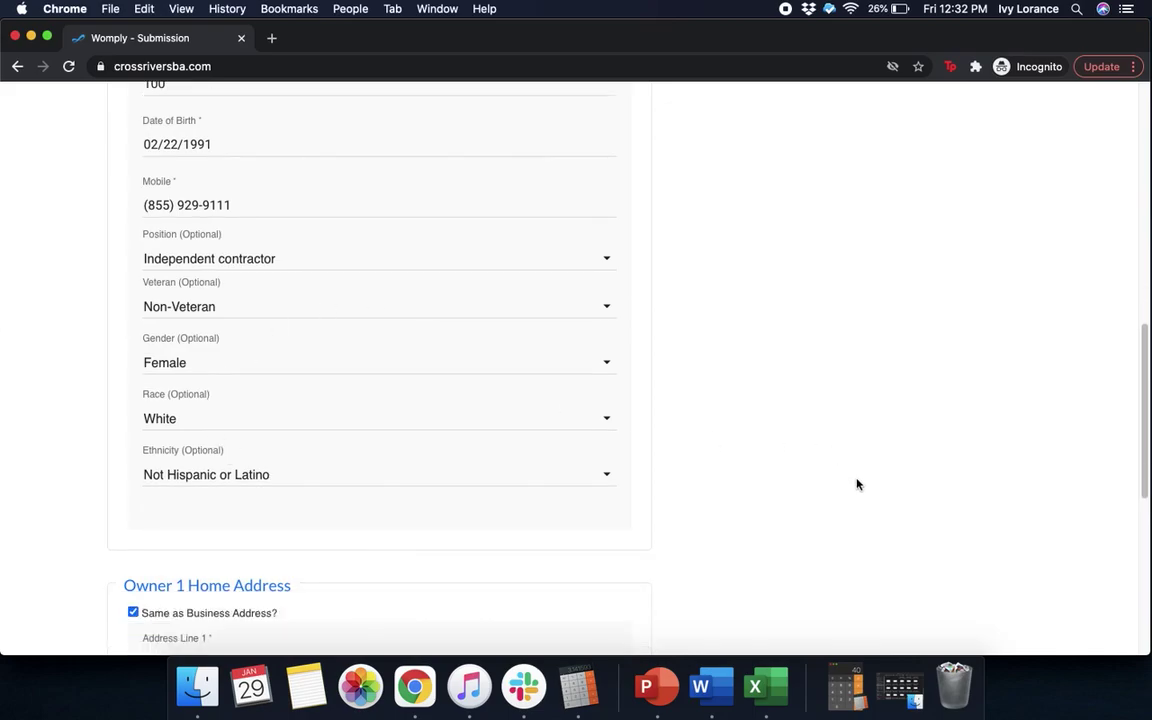
Submit the owner information from the bottom of the form to reach the eligibility questionnaire.
scroll(856, 484, "down", 1)
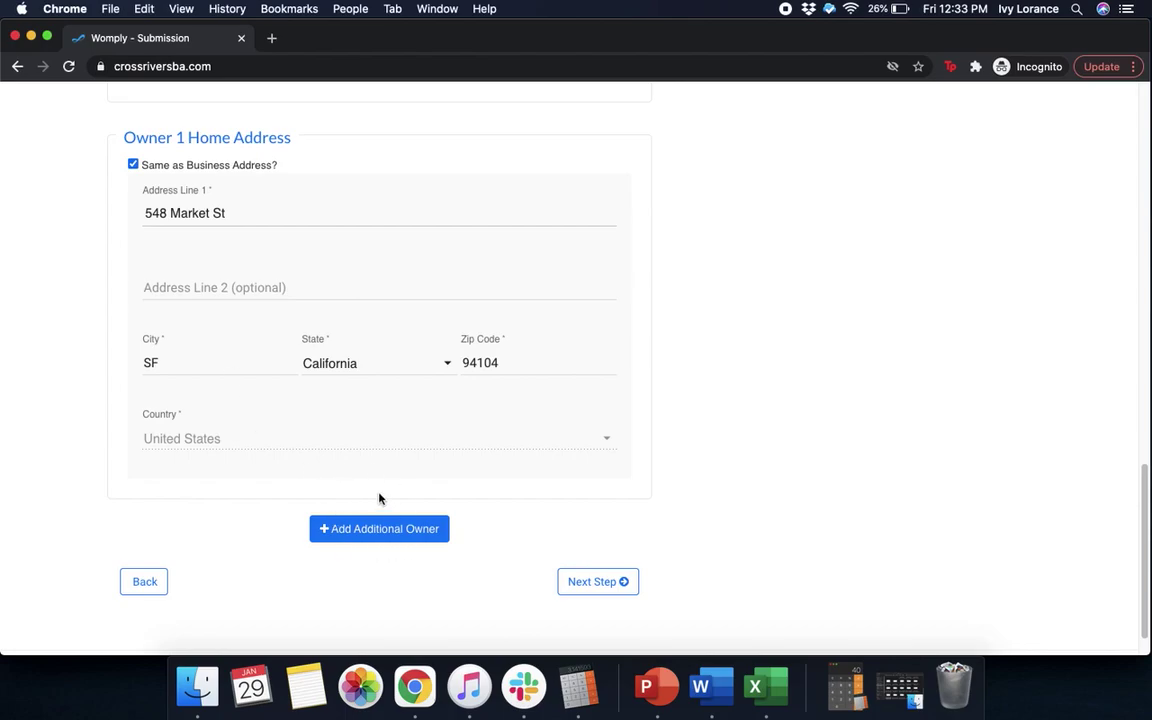
left_click(615, 584)
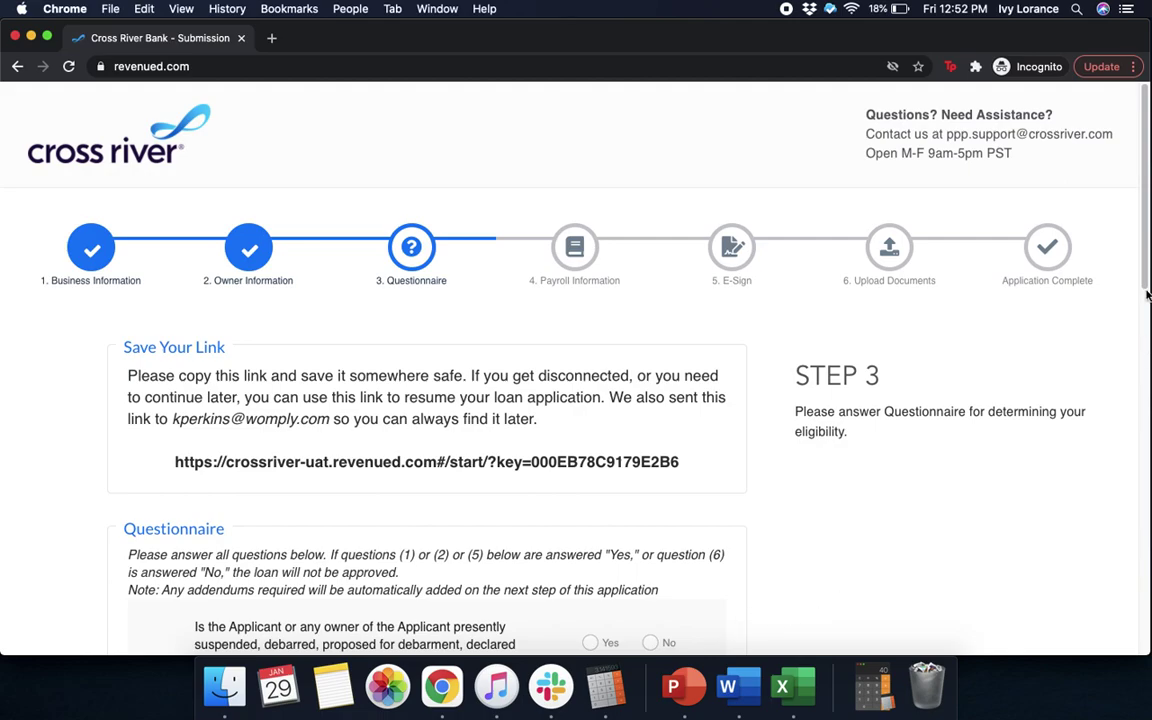
Answer No to eligibility question 1 in the questionnaire.
scroll(1137, 295, "down", 1)
left_click_drag(1143, 295, 1145, 343)
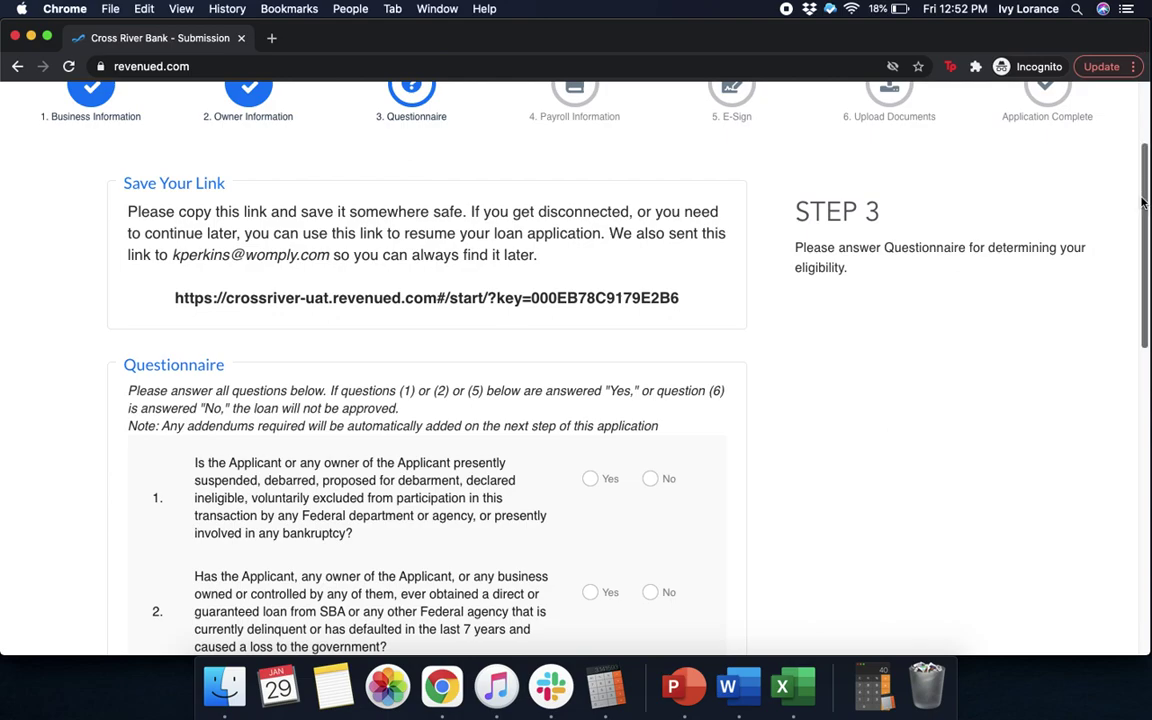
scroll(1142, 214, "down", 1)
left_click_drag(1142, 214, 1123, 290)
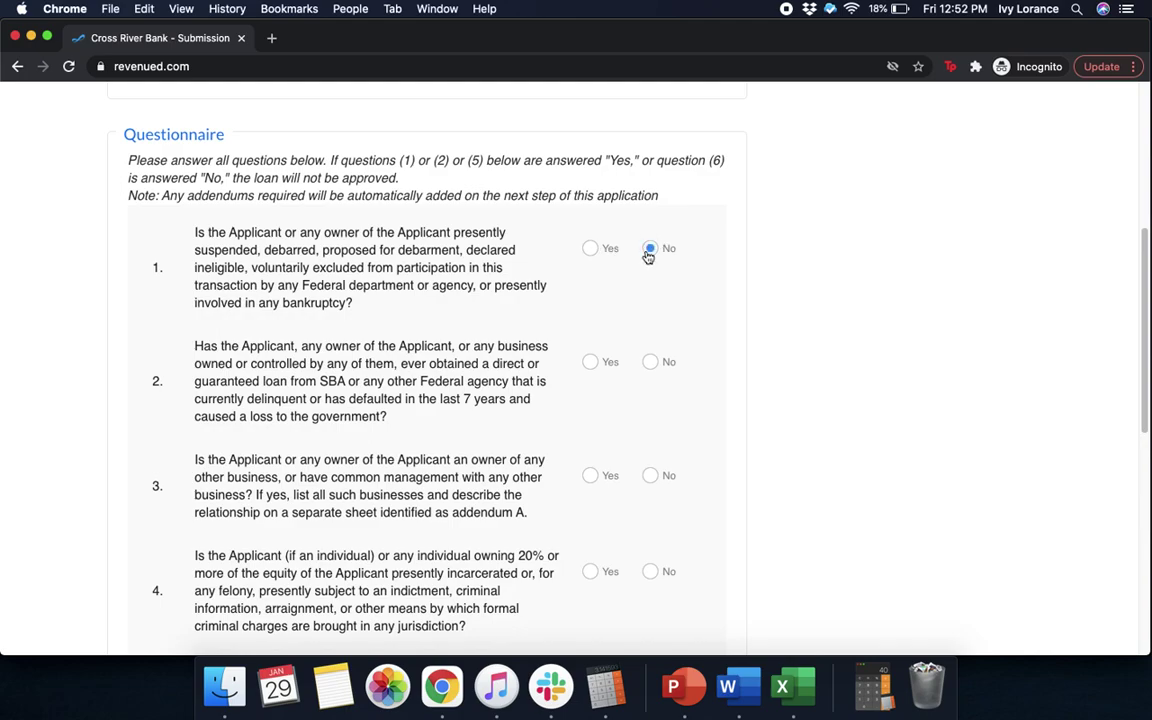
left_click(650, 249)
Answer No to questions 2, 3 and 4, including the incarceration question.
scroll(720, 279, "down", 3)
scroll(722, 282, "down", 1)
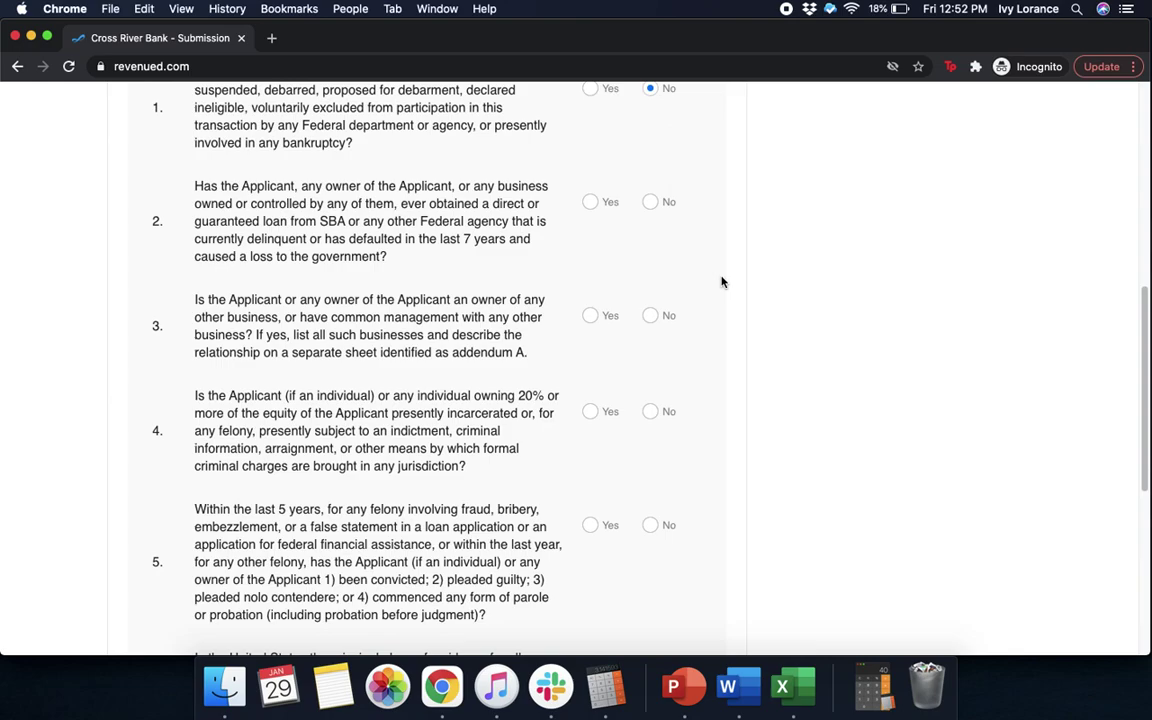
left_click(650, 202)
scroll(782, 309, "down", 3)
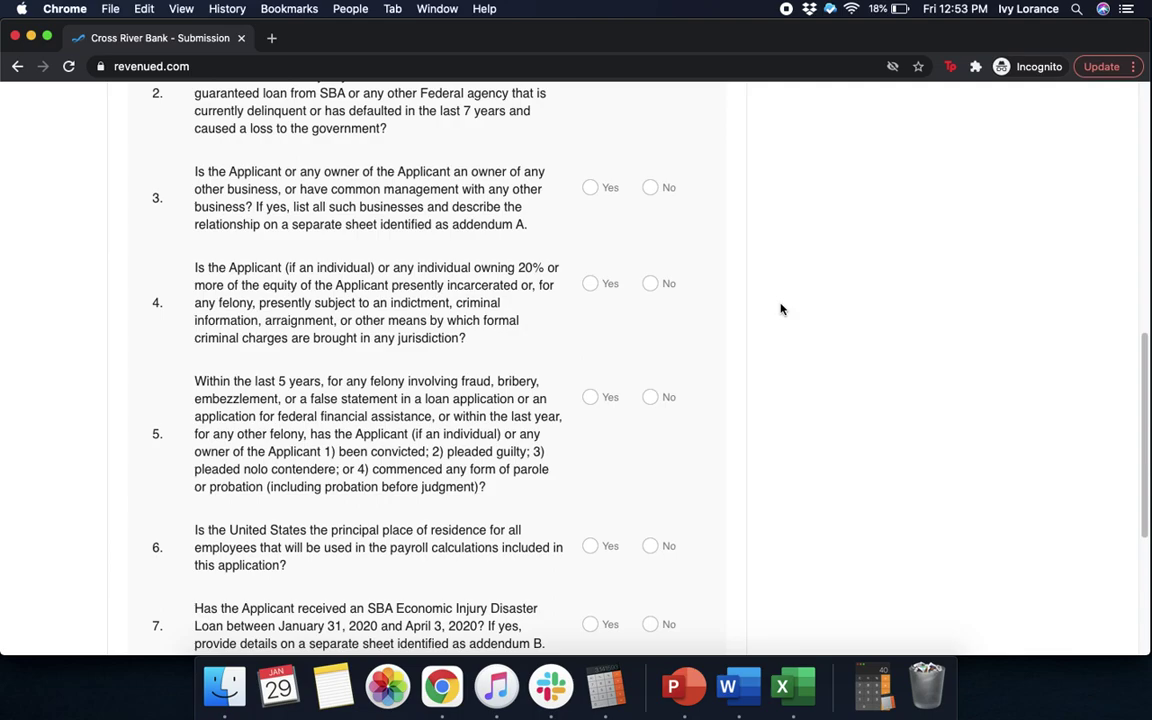
left_click(650, 189)
left_click(651, 285)
scroll(835, 368, "down", 3)
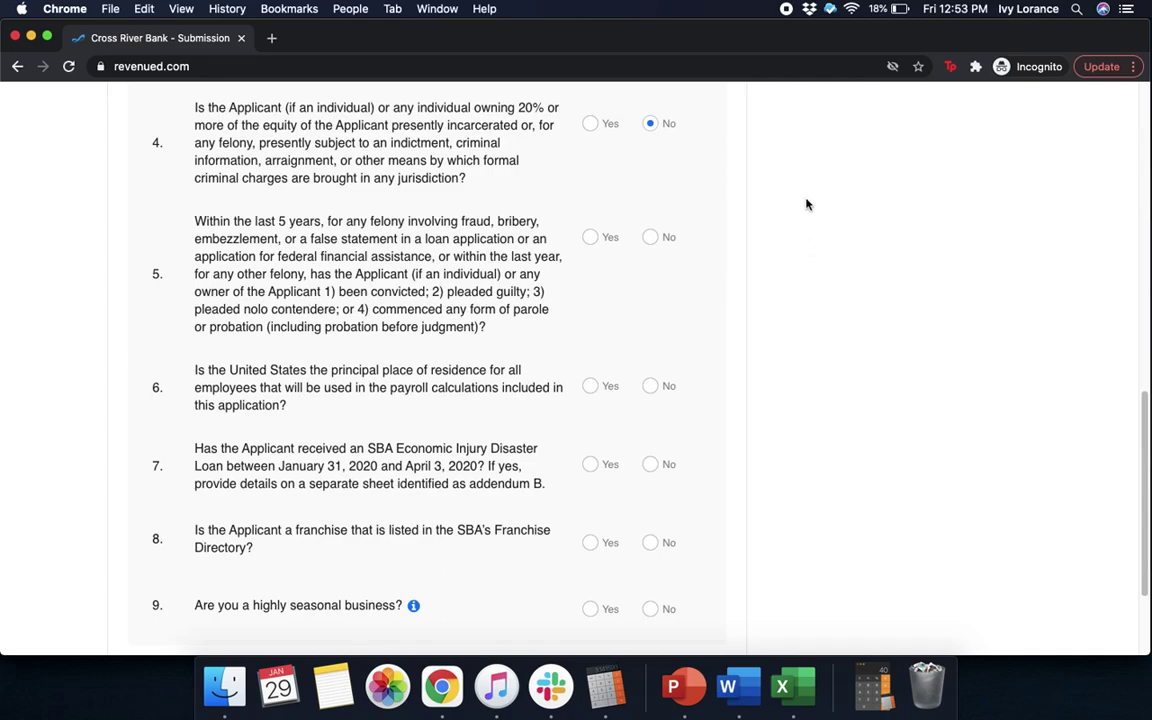
Answer No to questions 5, 7, 8 and 9 and Yes to question 6, then submit the questionnaire.
left_click(651, 237)
scroll(862, 298, "down", 3)
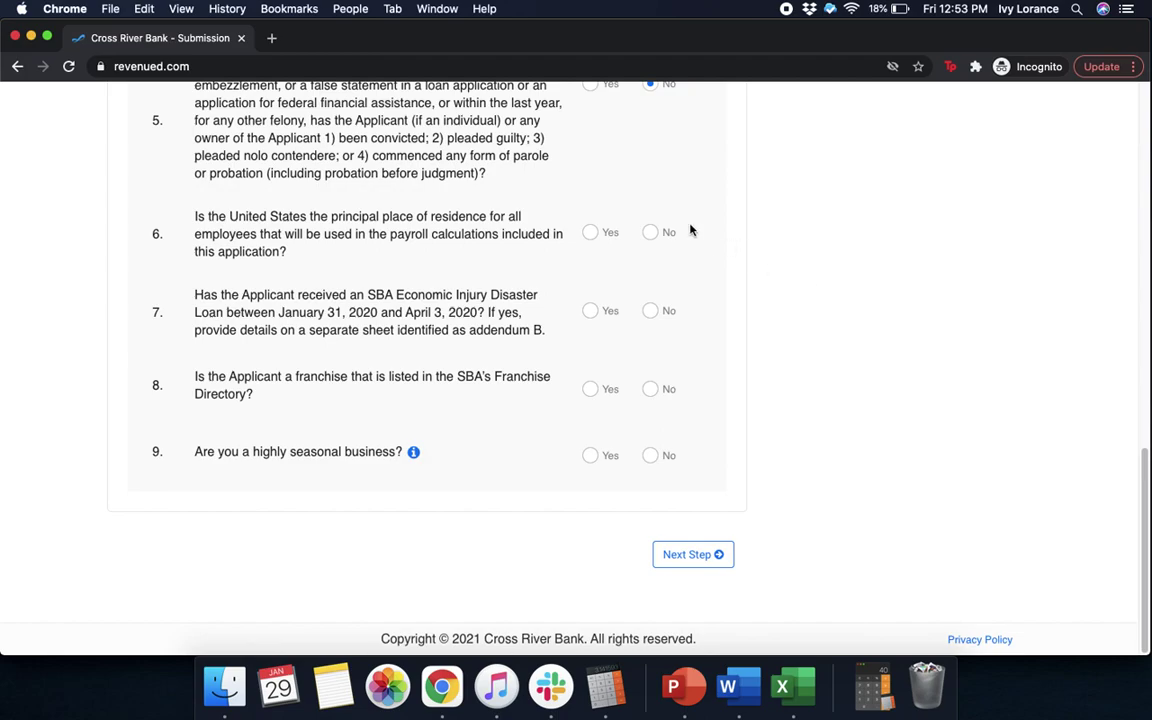
left_click(589, 240)
left_click(651, 312)
left_click(651, 389)
left_click(651, 455)
left_click(710, 554)
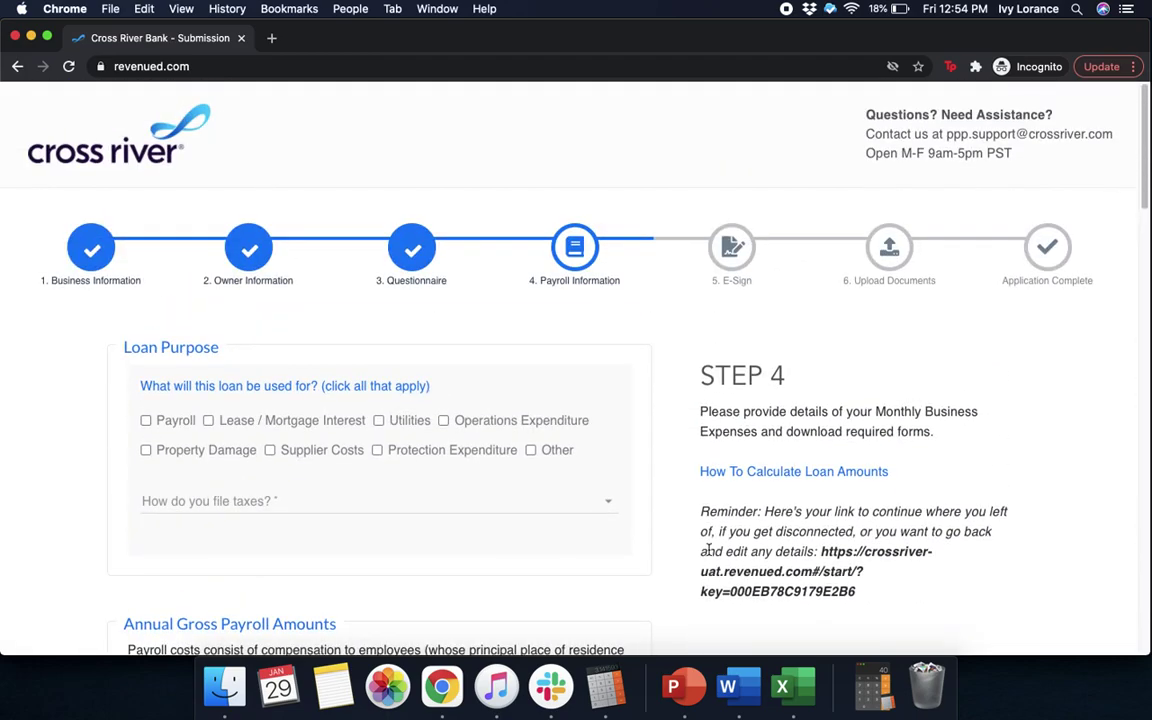
Check Payroll as the loan purpose and set the tax filing method to Other.
scroll(1137, 245, "down", 5)
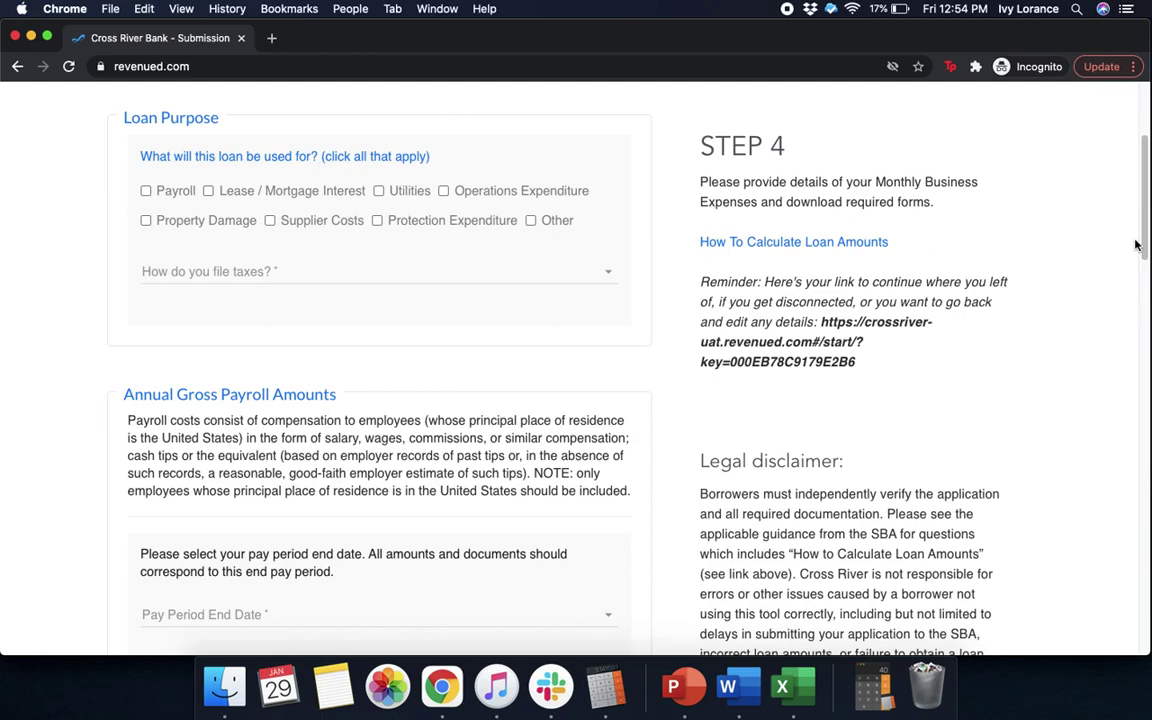
left_click(147, 194)
left_click(314, 271)
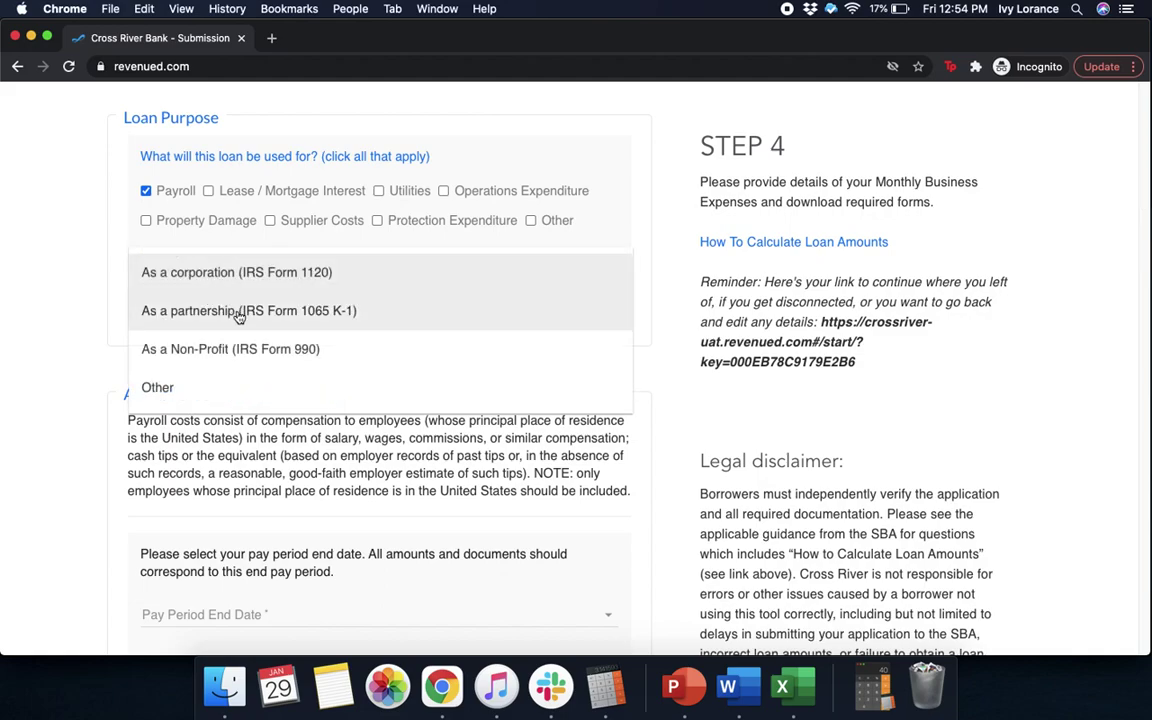
left_click(206, 390)
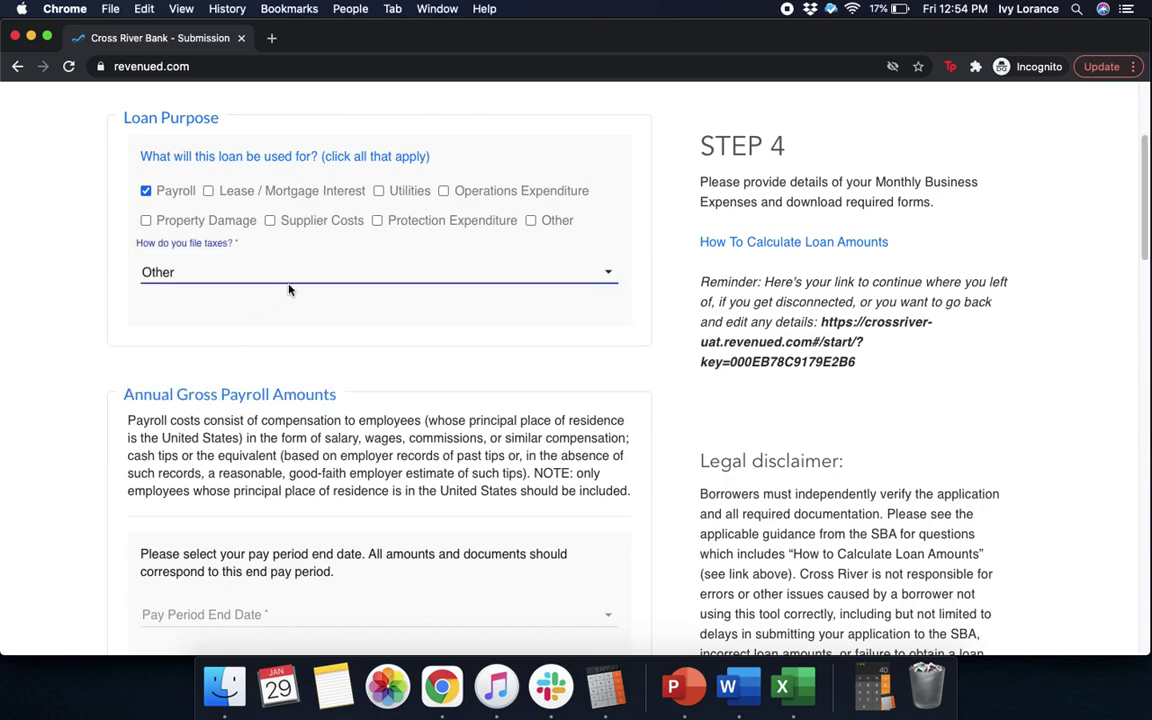
scroll(496, 334, "down", 3)
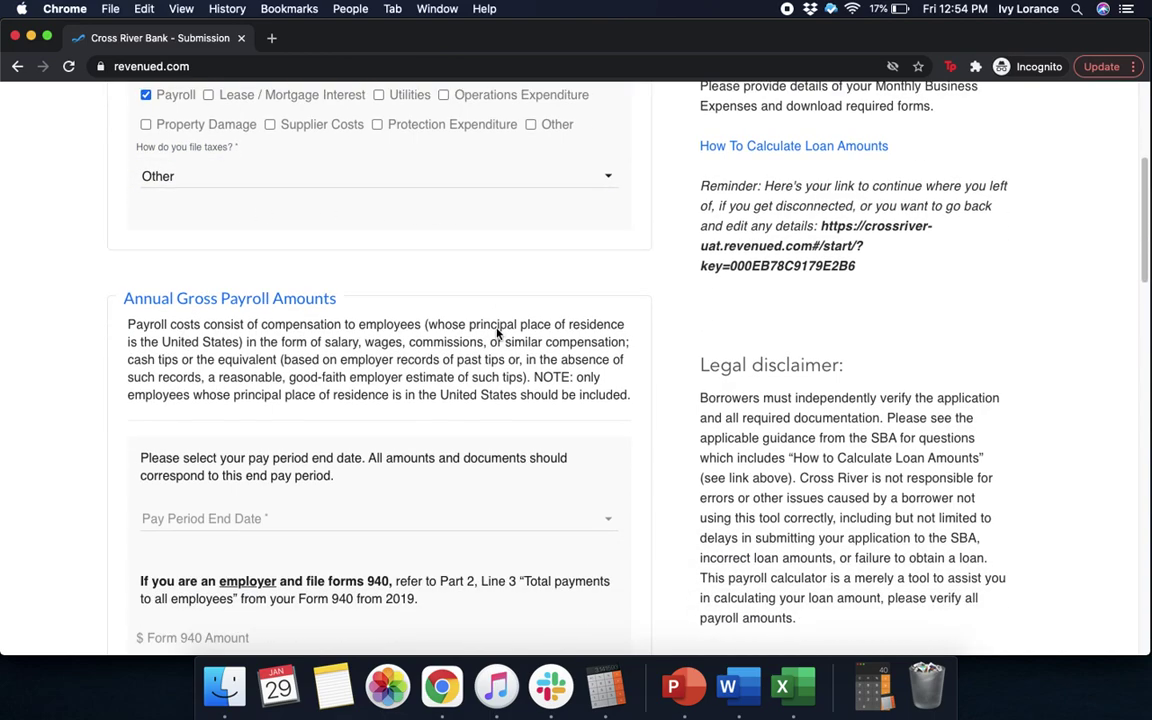
Set the pay period end date to 12/31/2019.
scroll(496, 334, "down", 6)
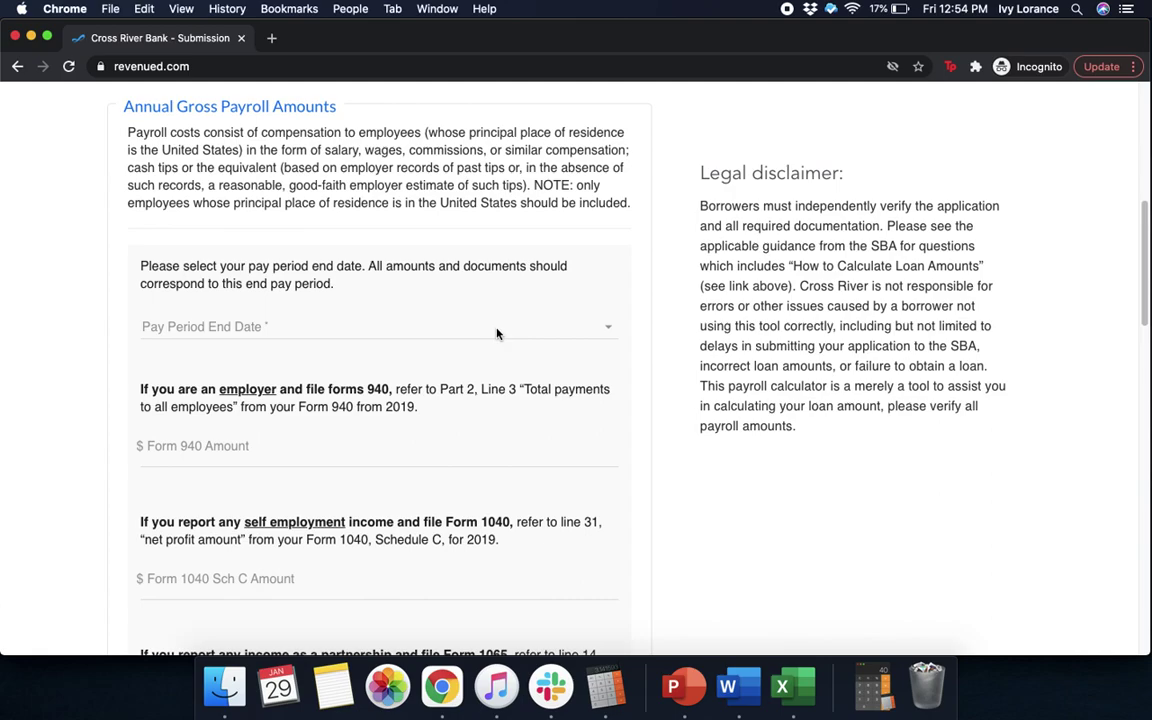
left_click(481, 332)
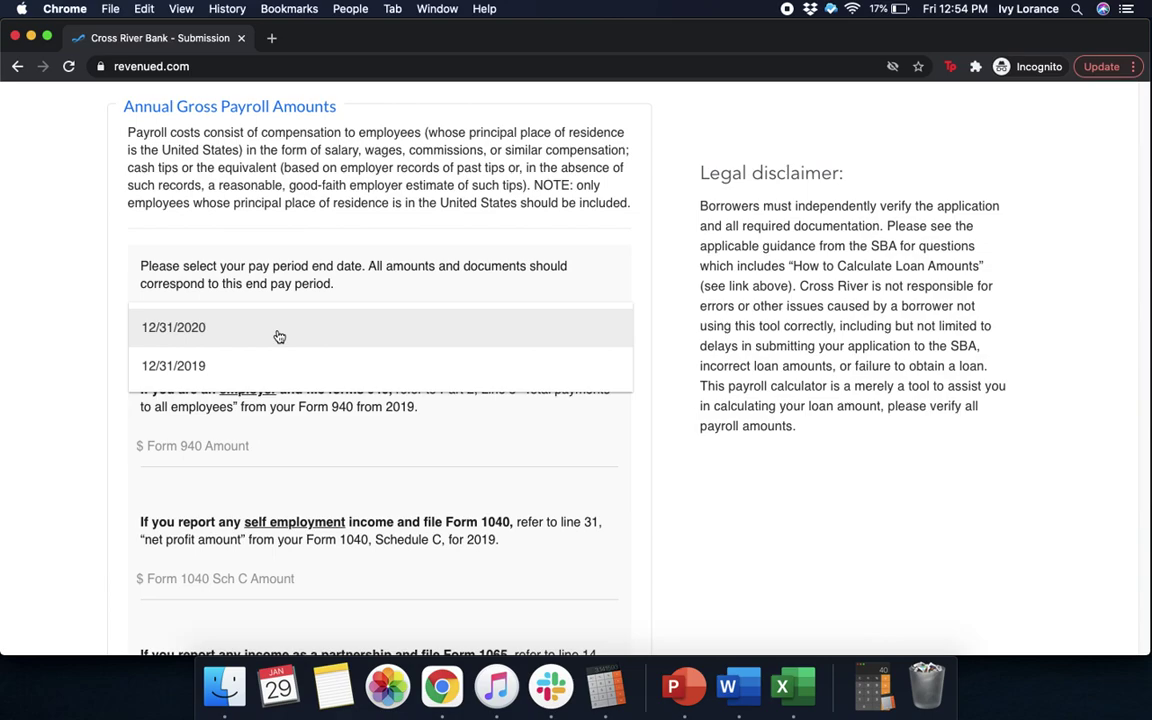
left_click(227, 379)
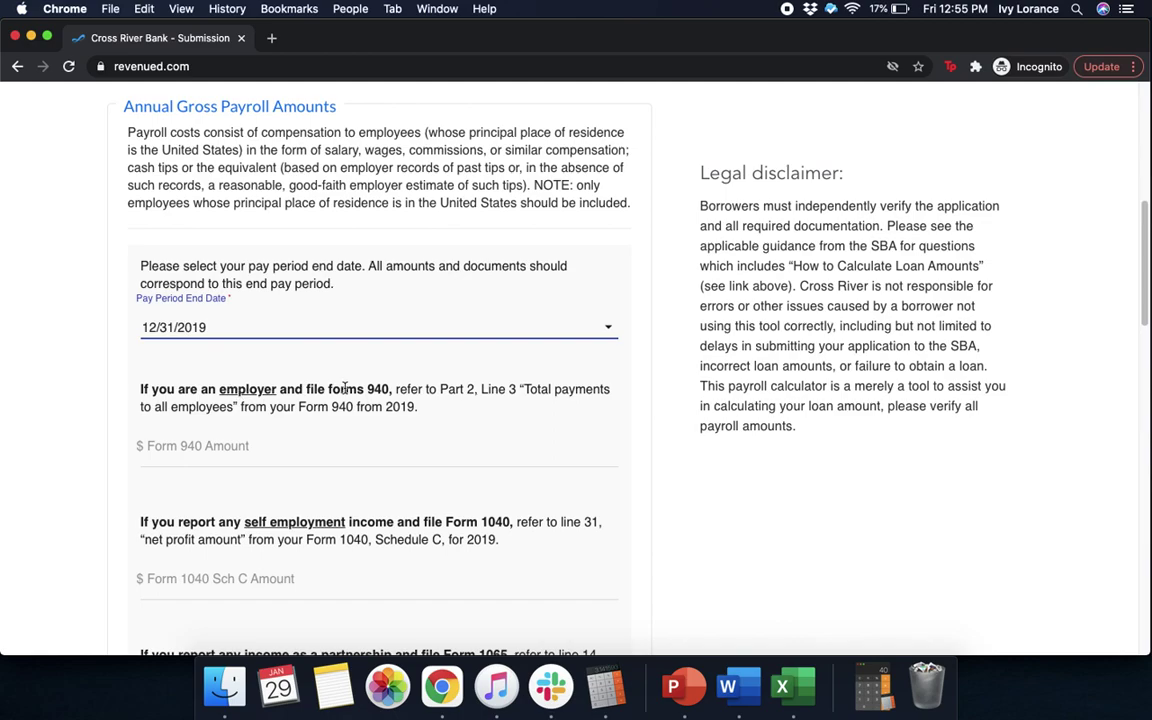
left_click(633, 457)
Enter 70000 as the Form 1040 Schedule C amount.
scroll(633, 457, "down", 5)
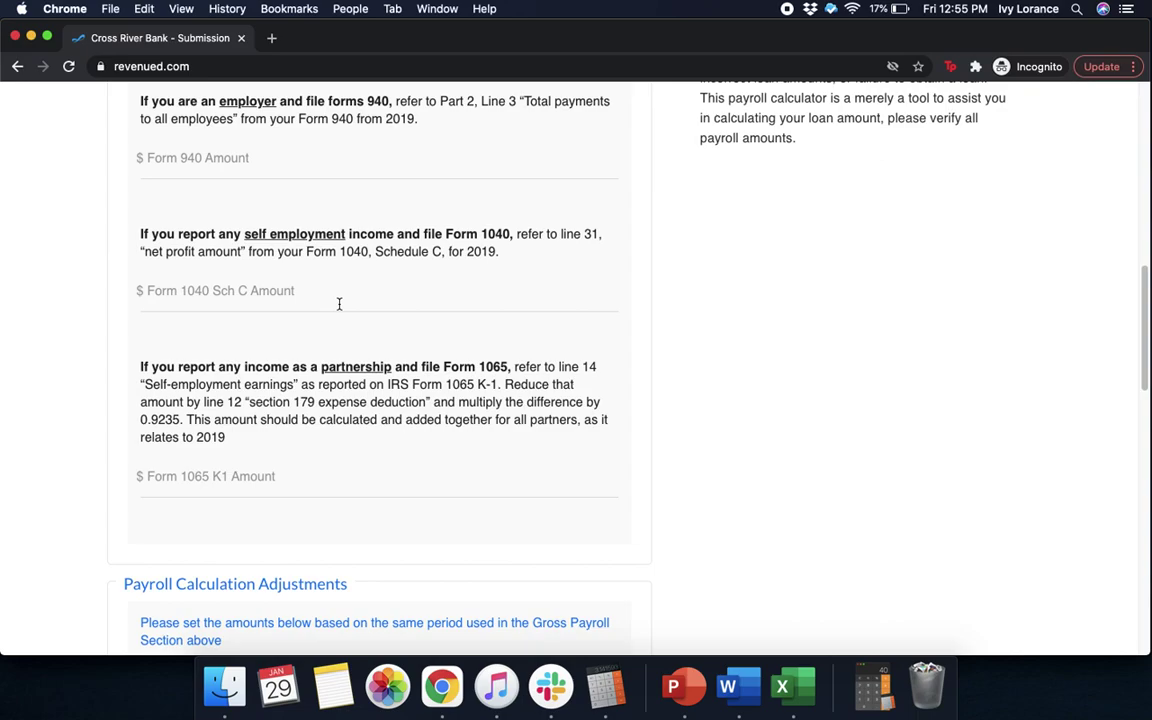
left_click(339, 304)
type("70000")
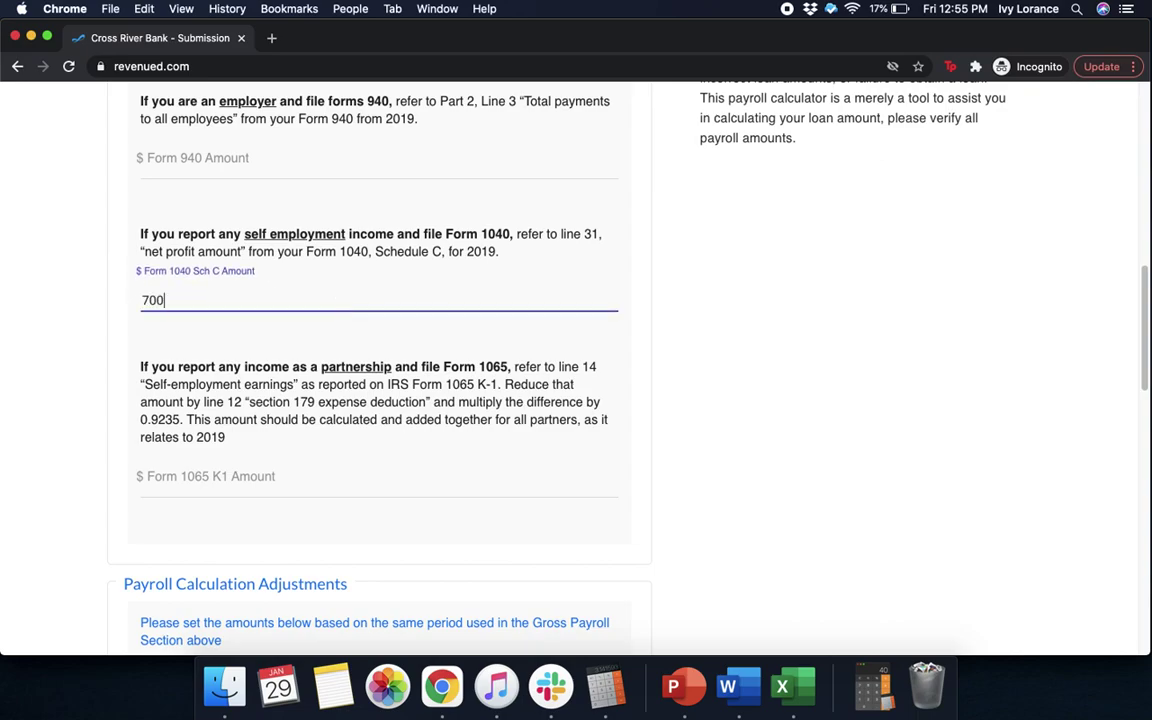
left_click(1080, 371)
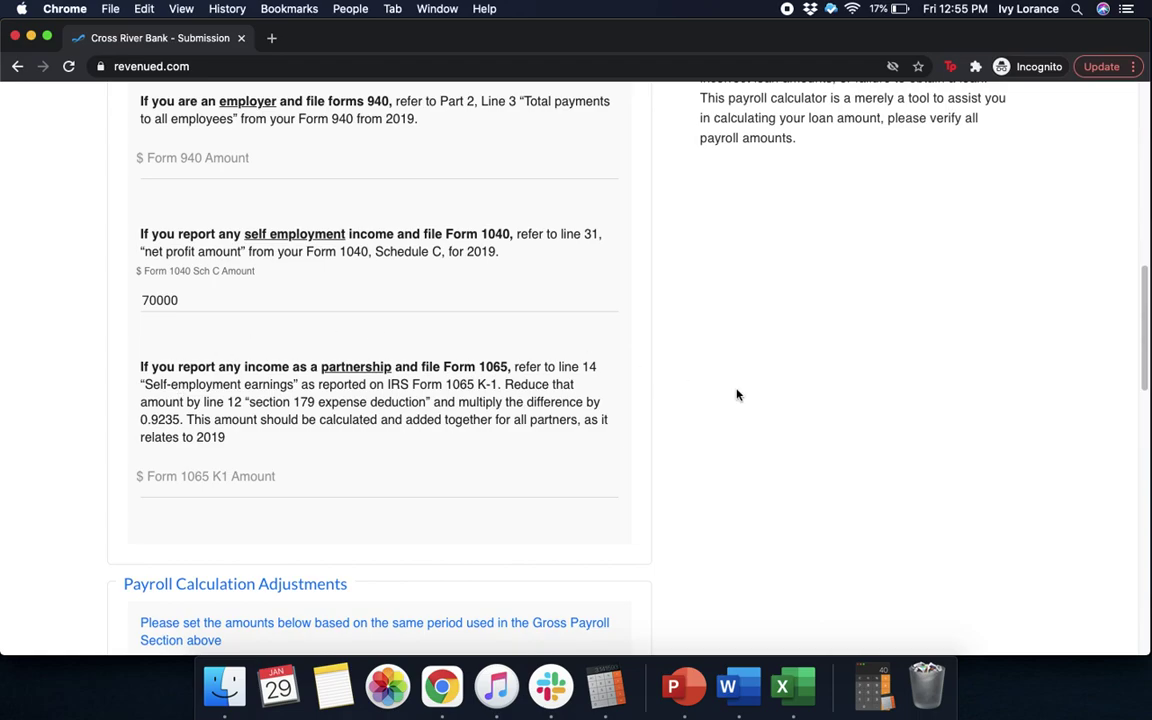
scroll(737, 395, "down", 5)
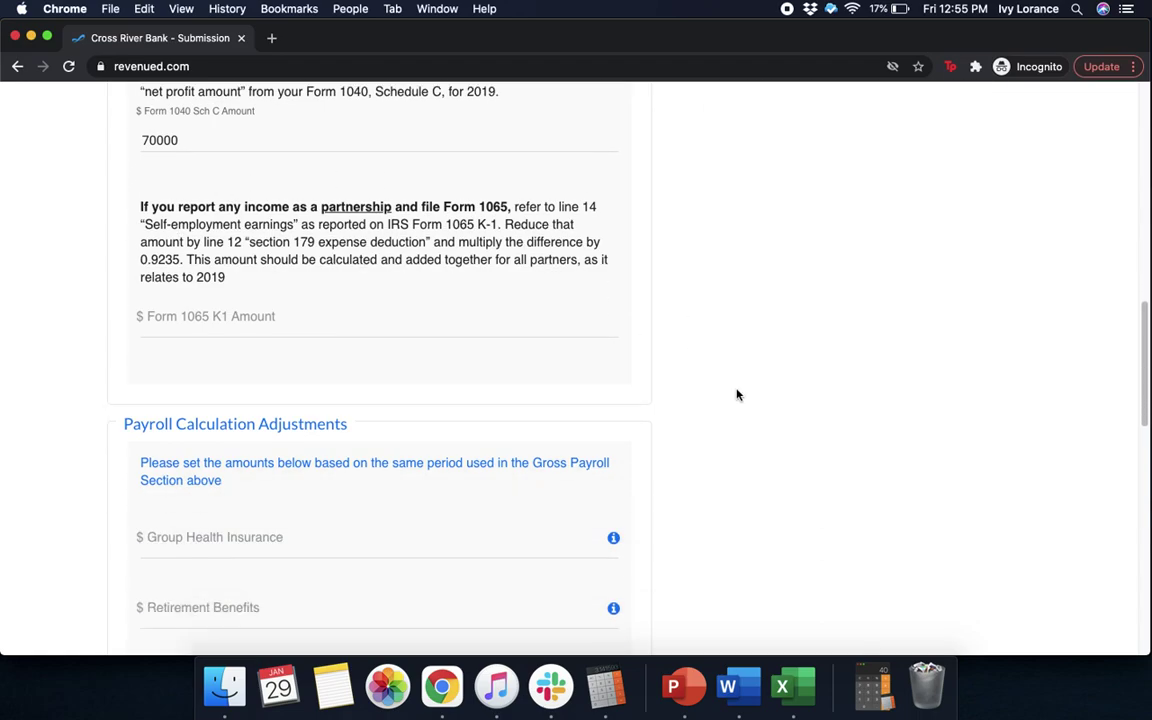
Enter group health insurance 0, retirement benefits 1000 and state and local taxes 1000.
scroll(737, 395, "down", 2)
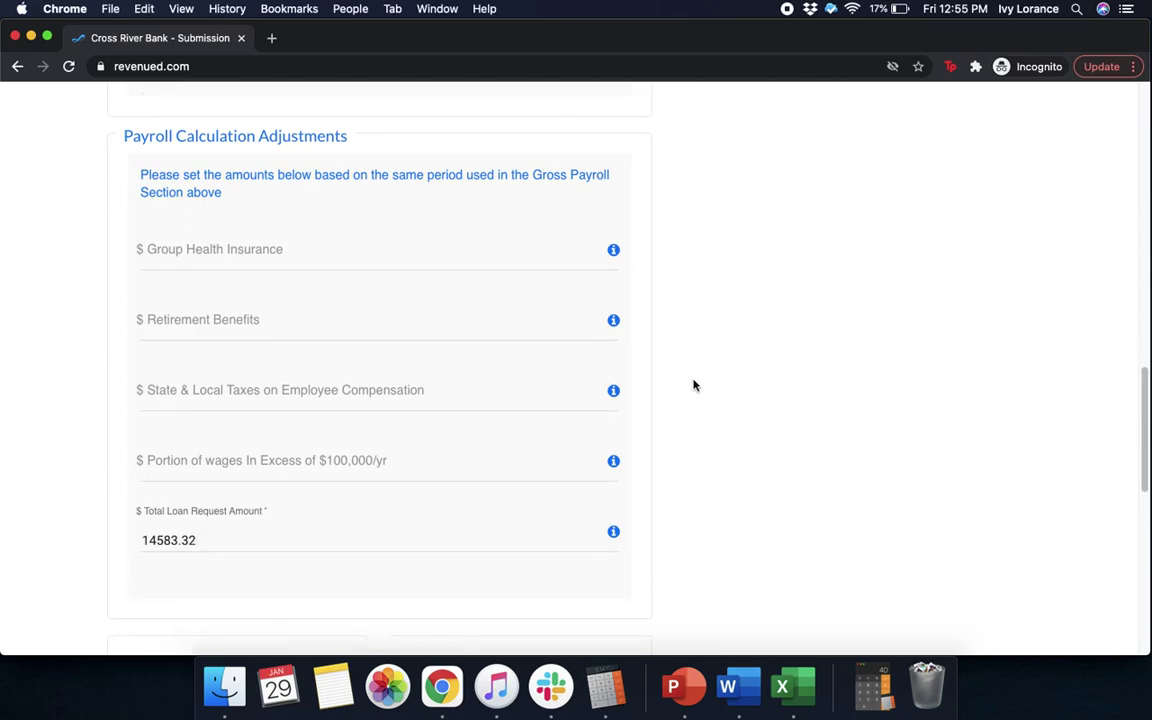
left_click(279, 250)
type("0")
key("Tab")
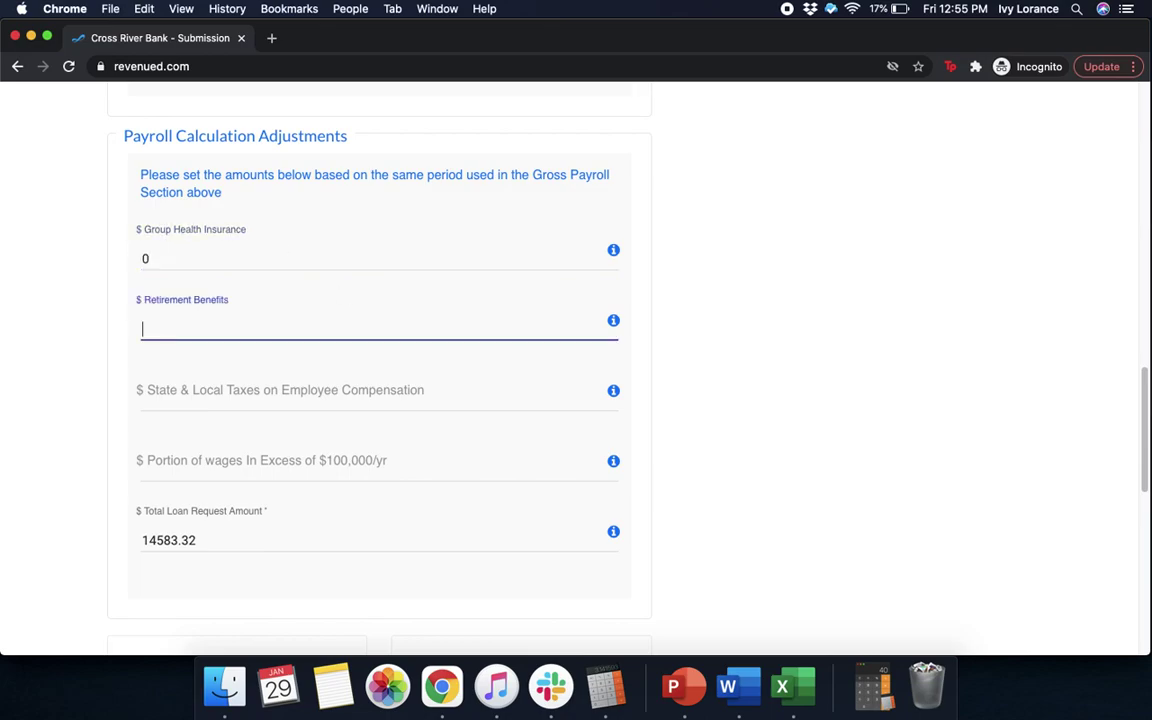
type("1000")
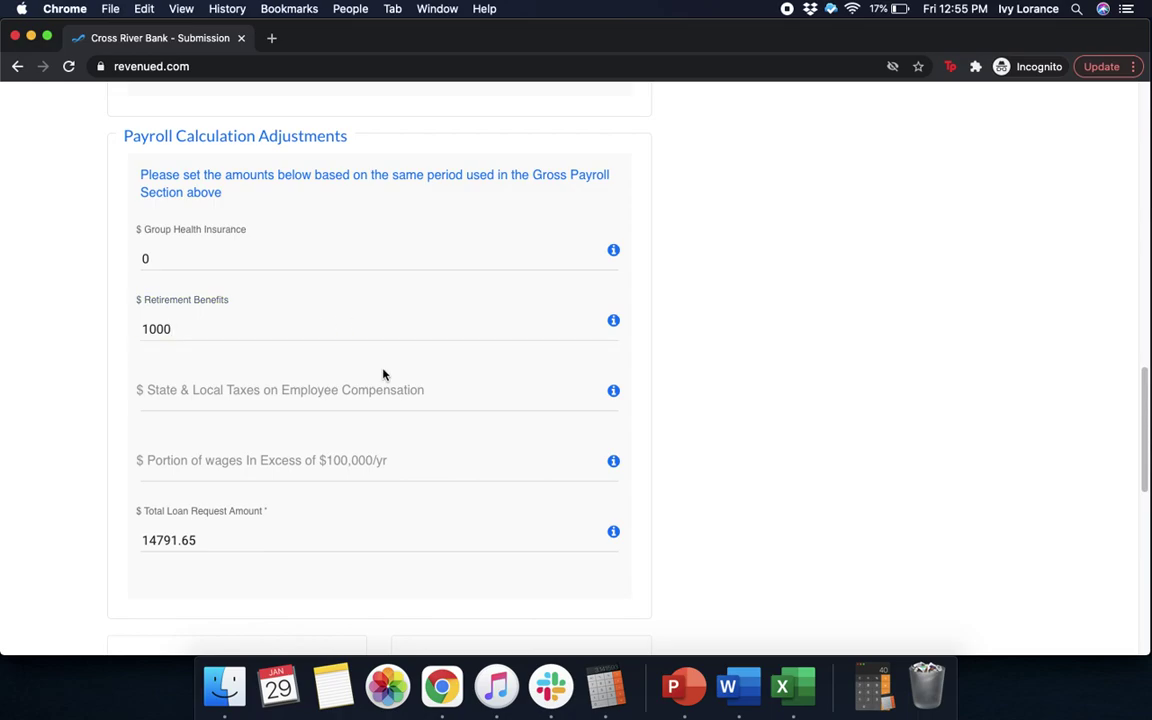
left_click(381, 388)
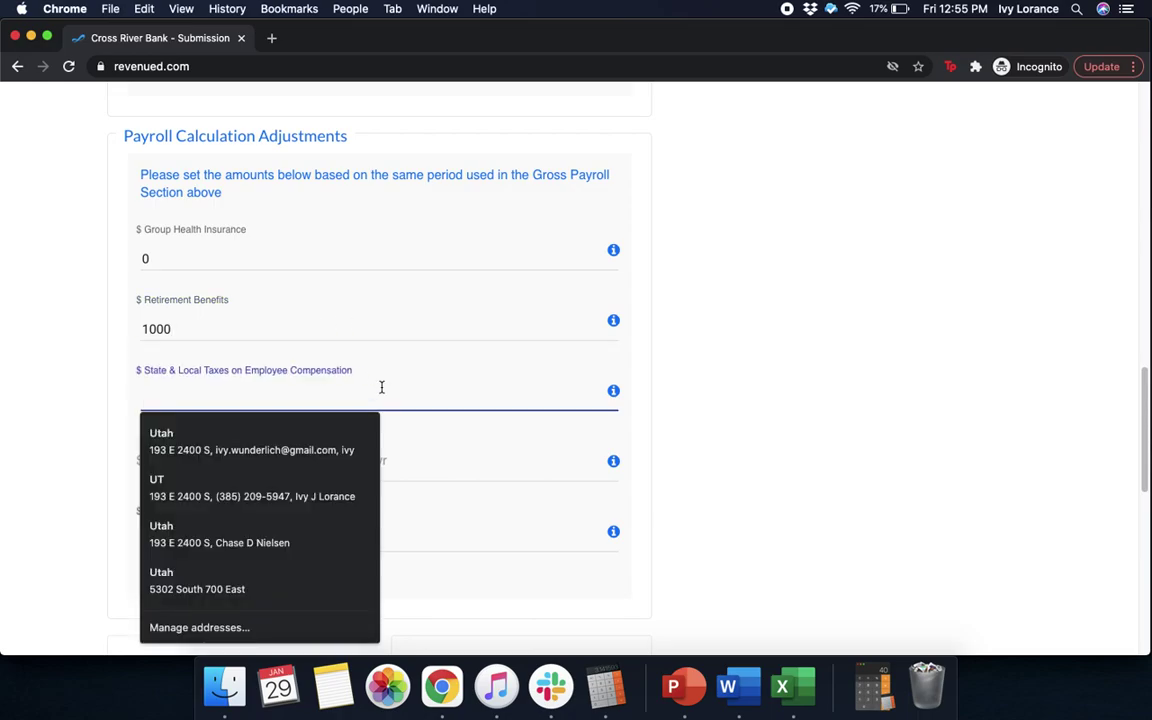
type("1000")
left_click(394, 444)
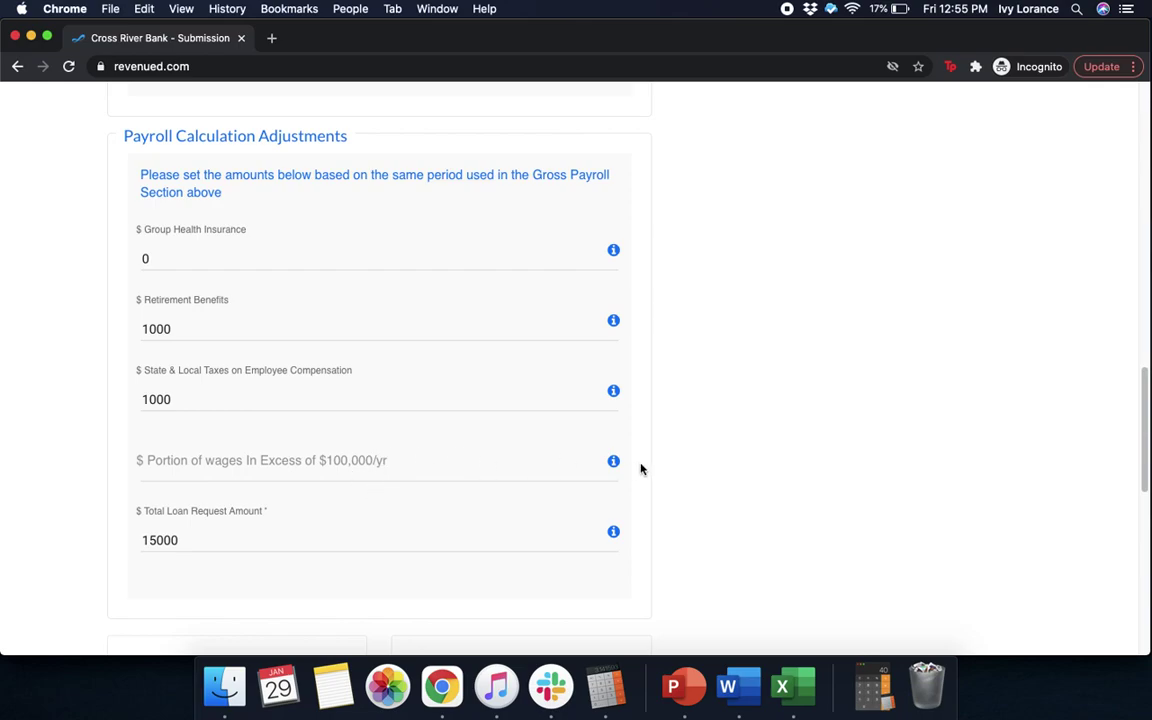
scroll(771, 439, "down", 5)
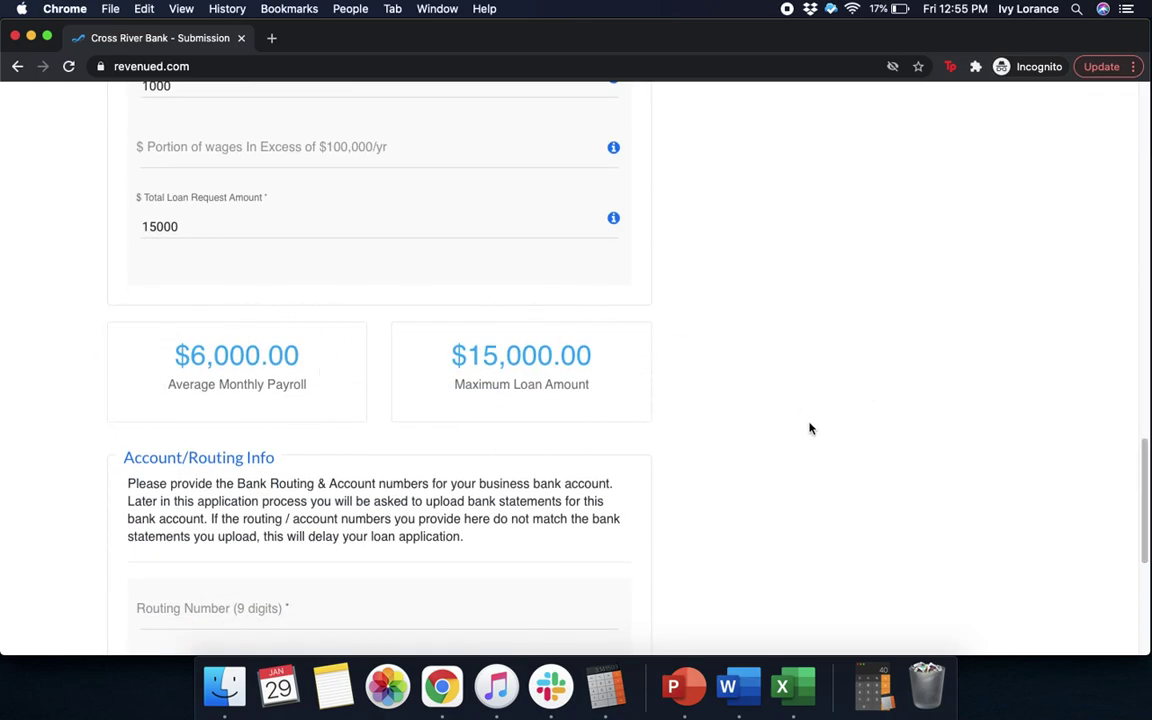
Enter and confirm the business bank routing and account numbers, then submit the payroll step.
left_click_drag(1144, 468, 1146, 537)
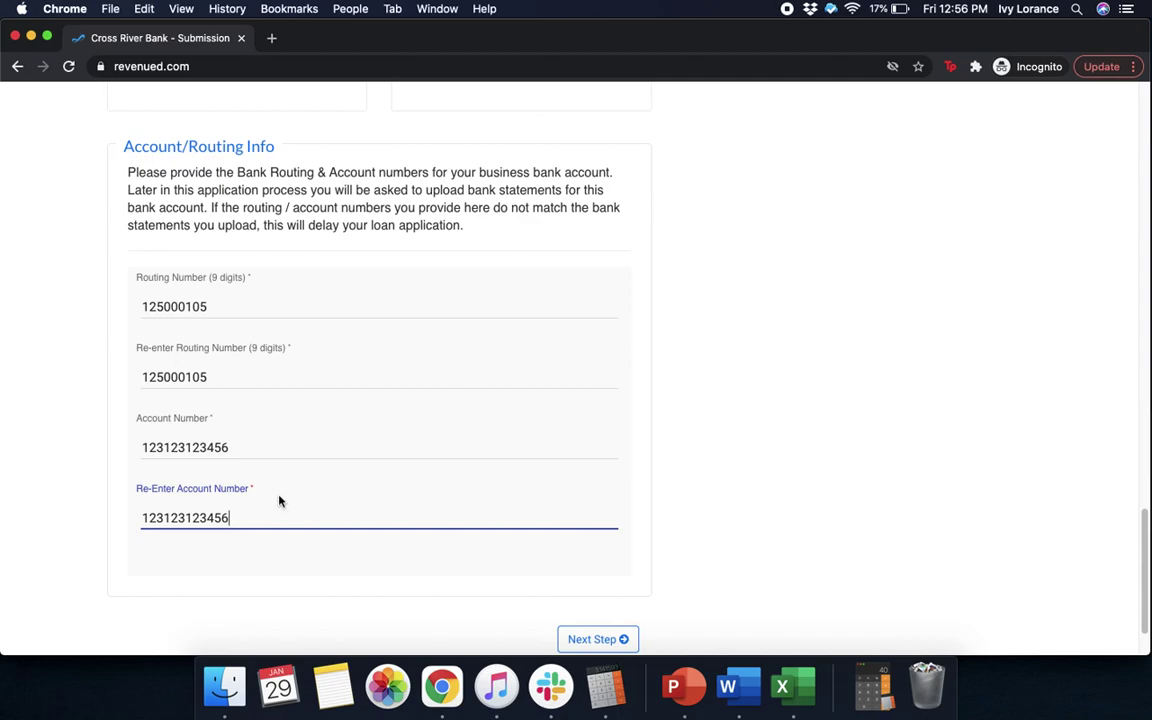
left_click(888, 546)
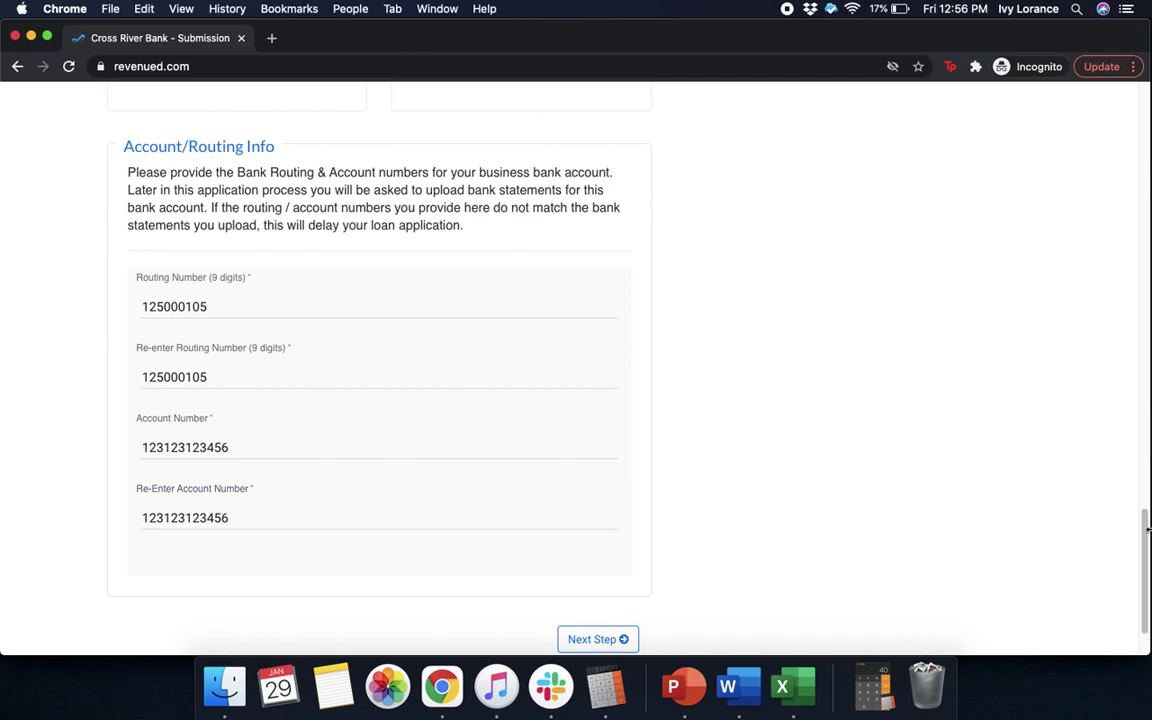
left_click_drag(1147, 530, 1142, 556)
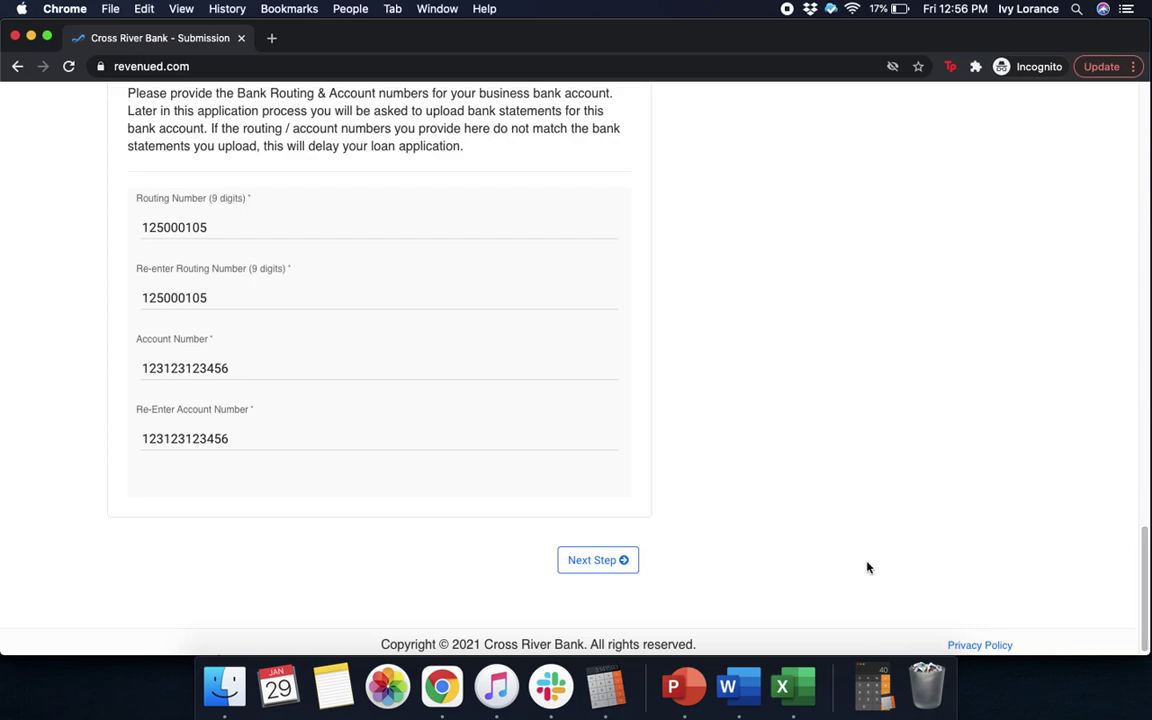
left_click(634, 565)
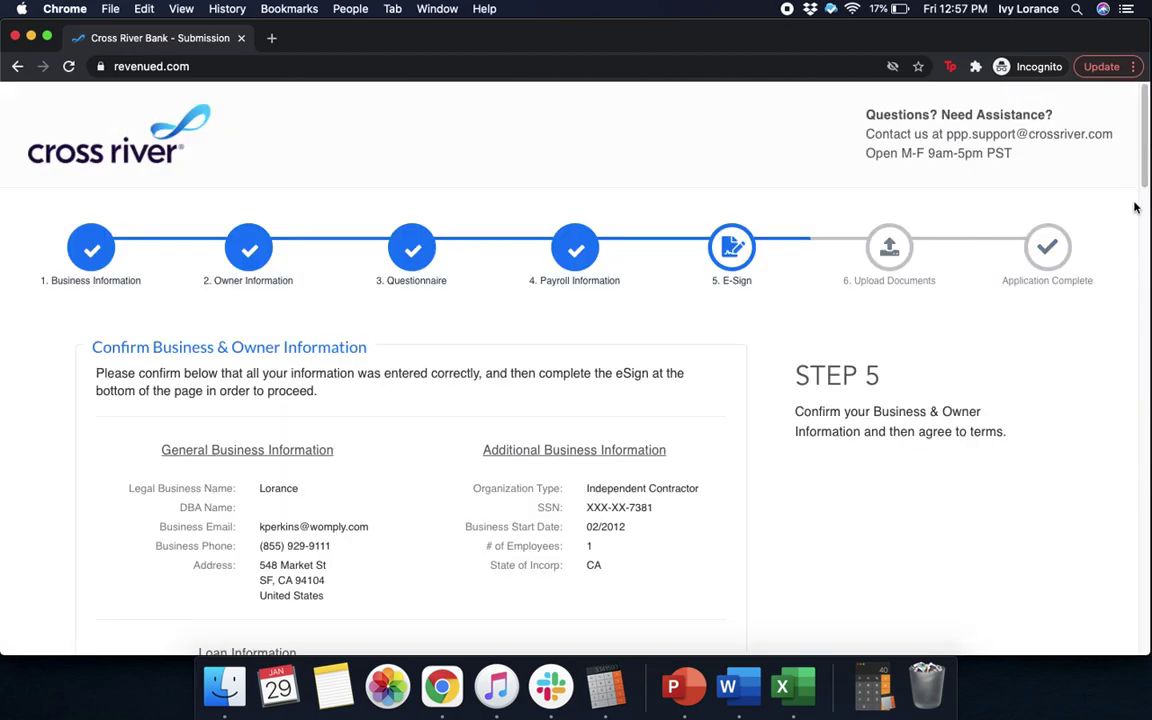
Scroll the Step 5 summary: Independent Contractor, Payroll purpose, $15,000.00 total loan amount.
scroll(1143, 206, "down", 4)
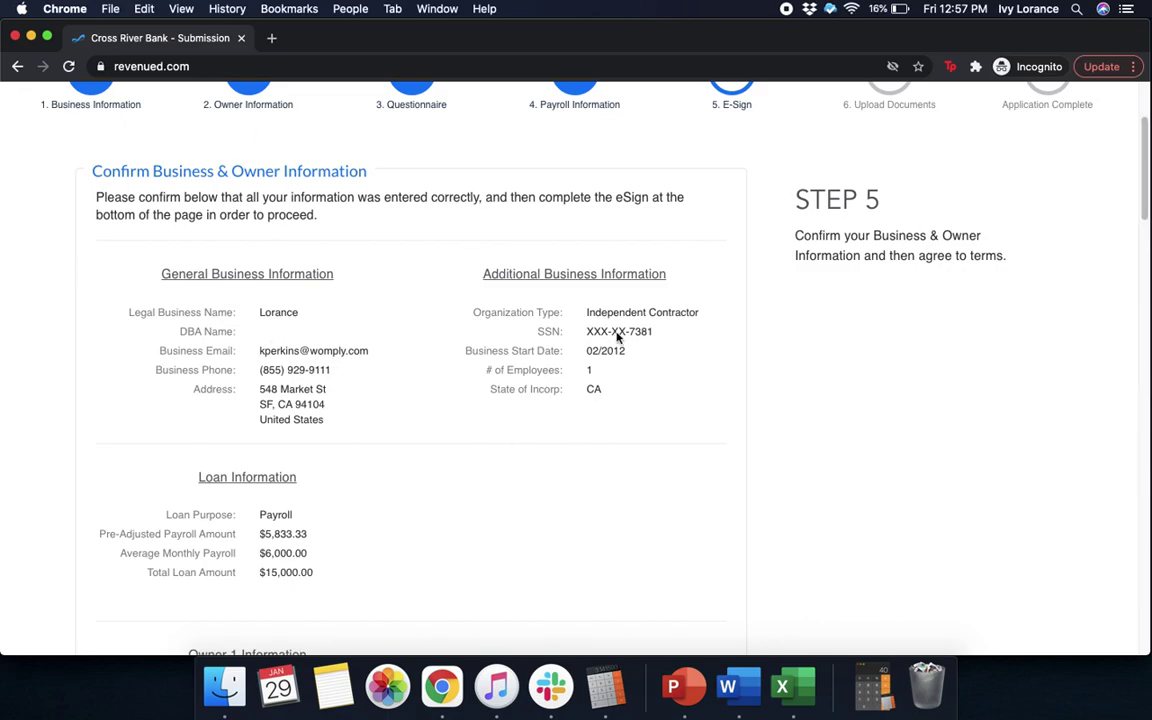
scroll(694, 508, "down", 2)
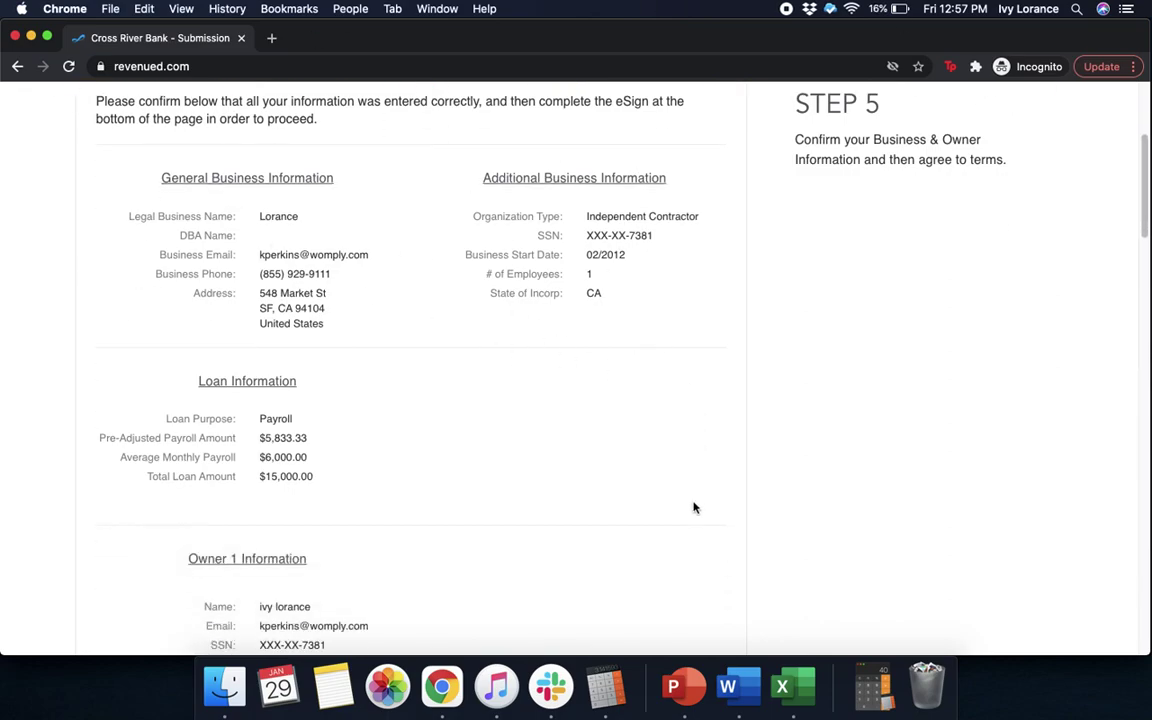
scroll(694, 508, "down", 8)
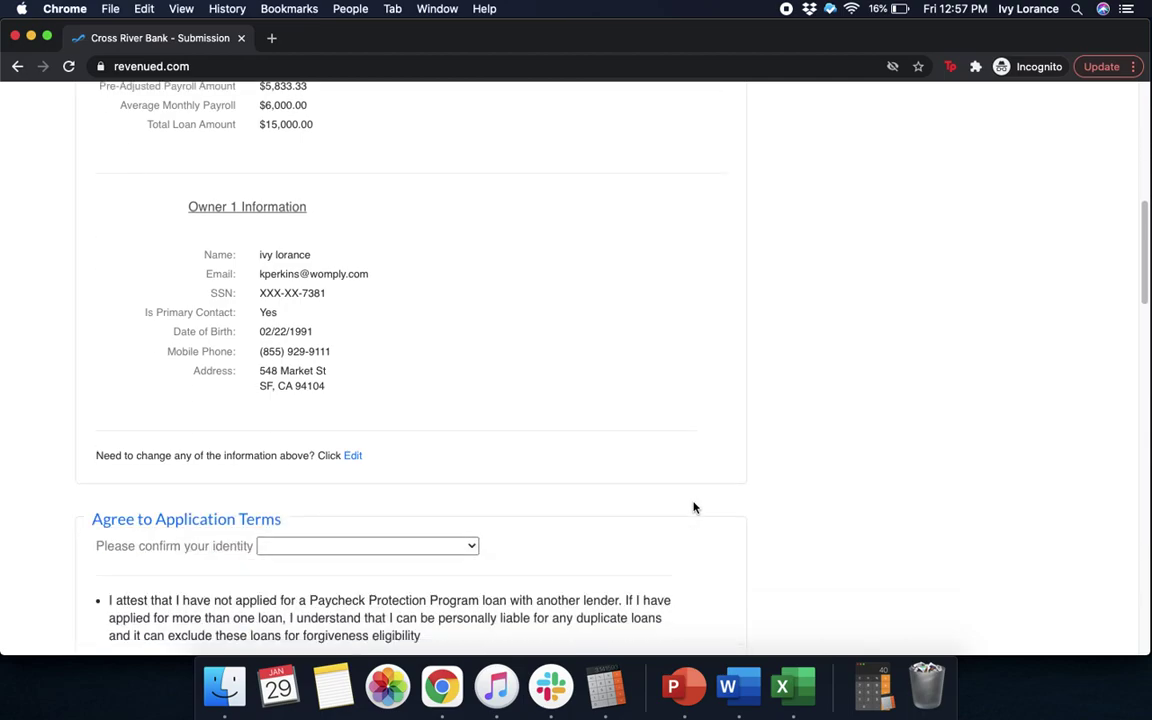
scroll(694, 508, "down", 5)
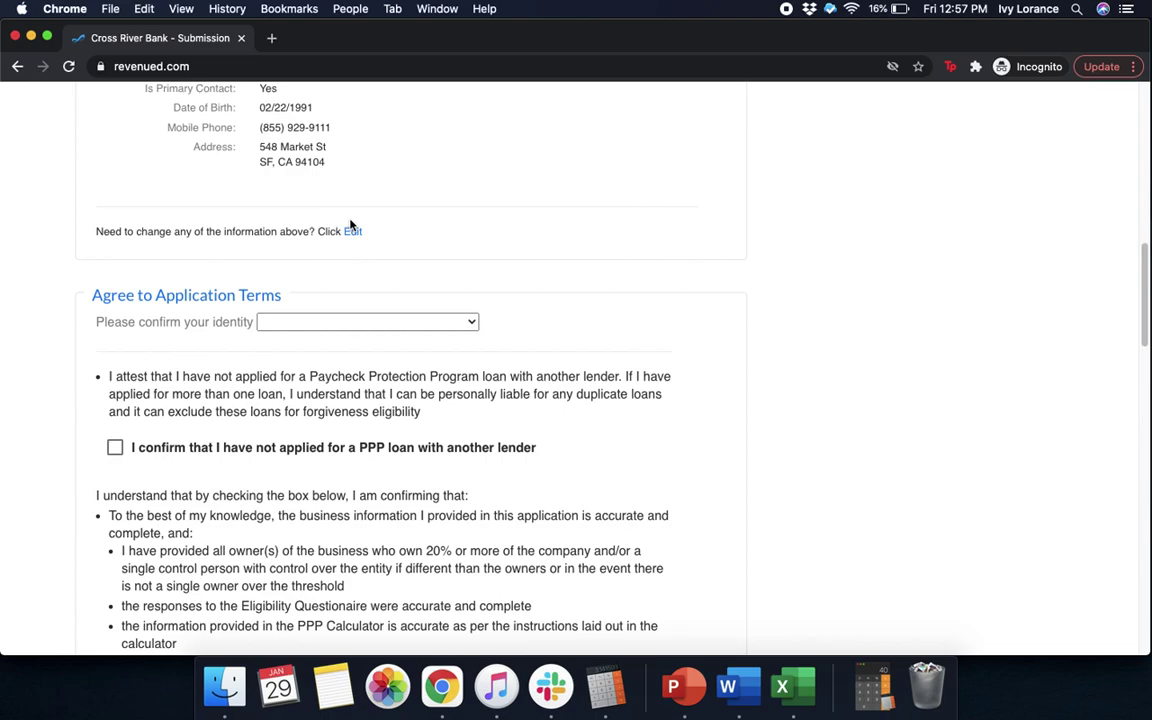
Confirm identity as the business owner and certify no PPP loan was sought from another lender.
left_click(280, 322)
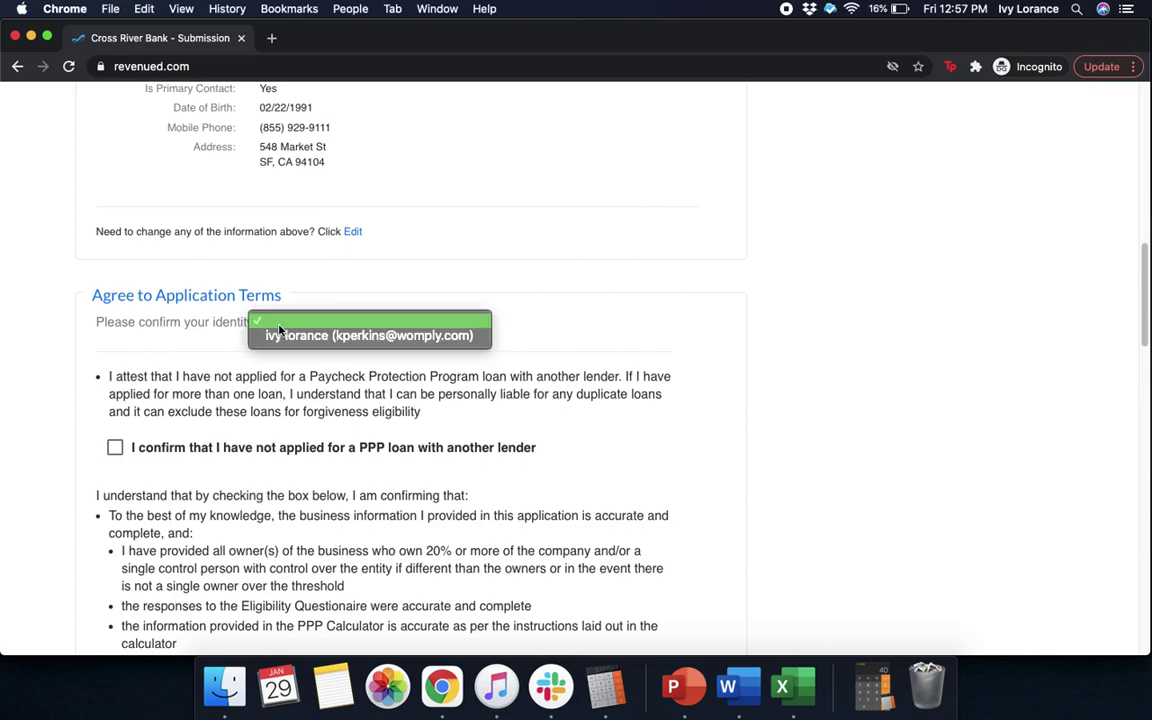
left_click(280, 336)
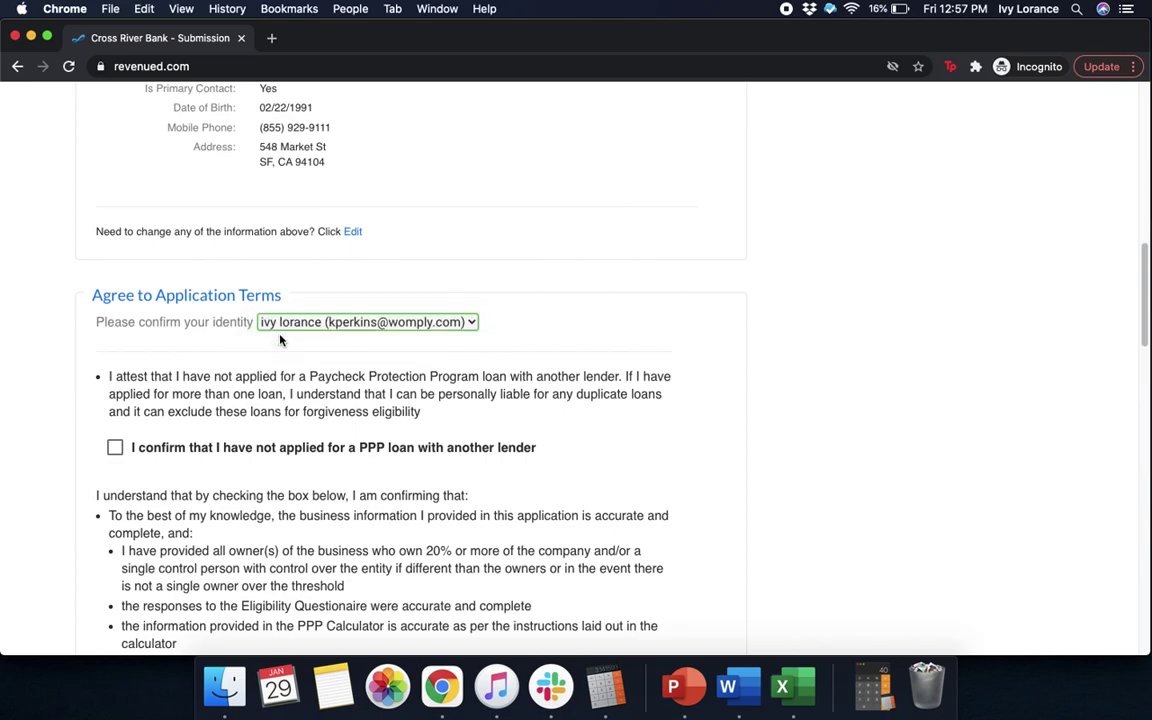
left_click(684, 290)
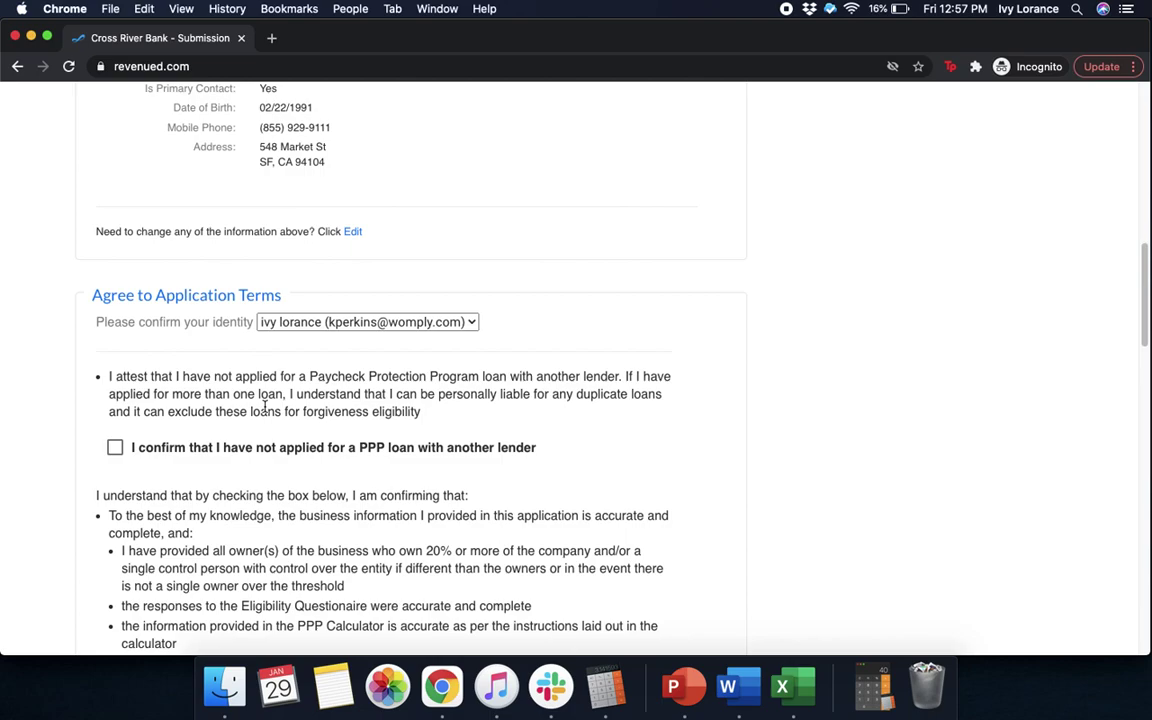
left_click(115, 448)
scroll(733, 477, "down", 5)
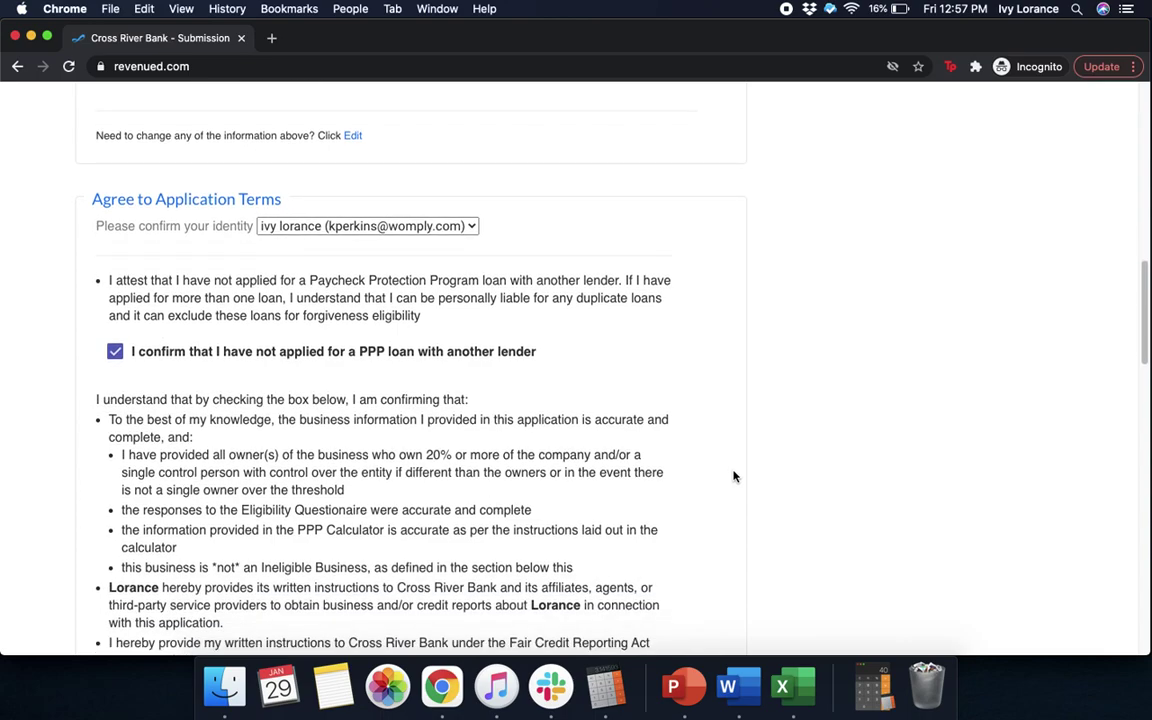
scroll(733, 477, "down", 1)
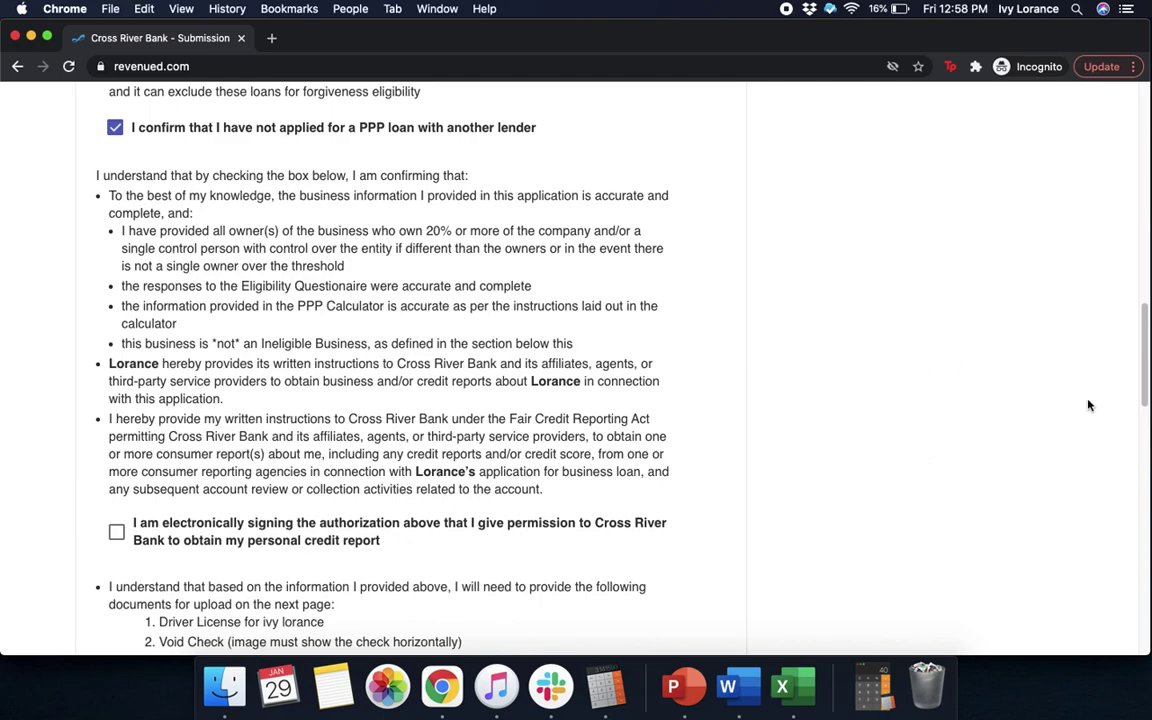
Allow the personal credit report check, agree to all eligibility statements, and submit the e-signature.
left_click_drag(1147, 378, 1144, 405)
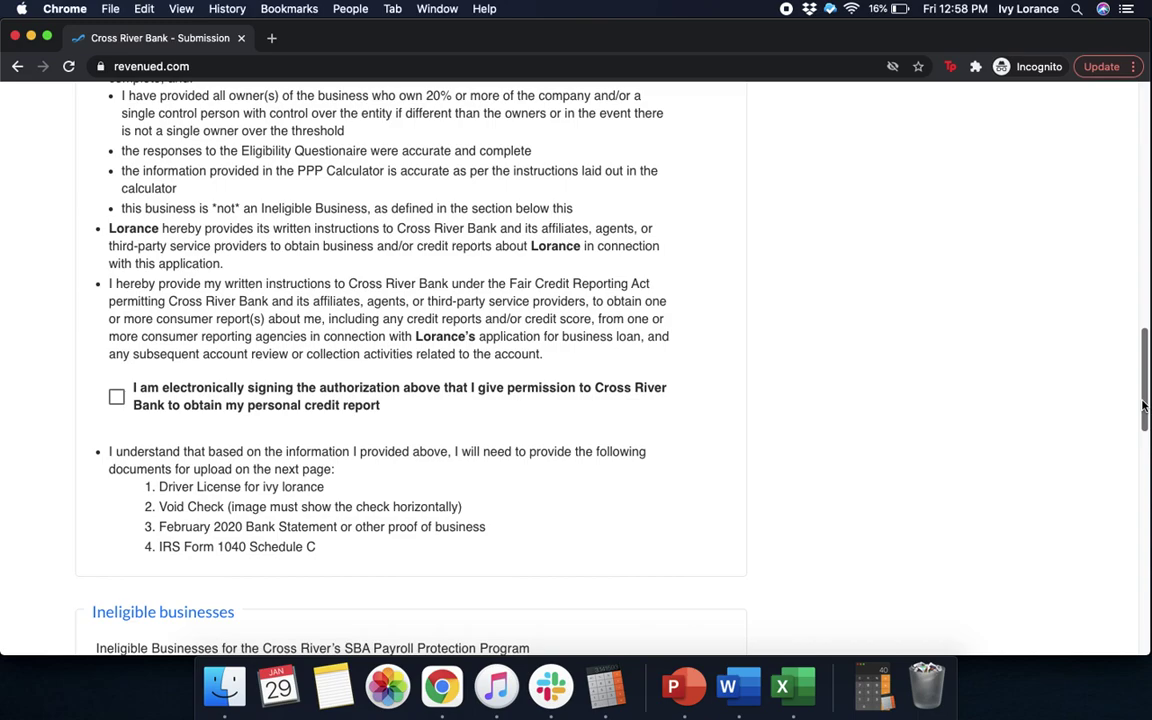
left_click(116, 399)
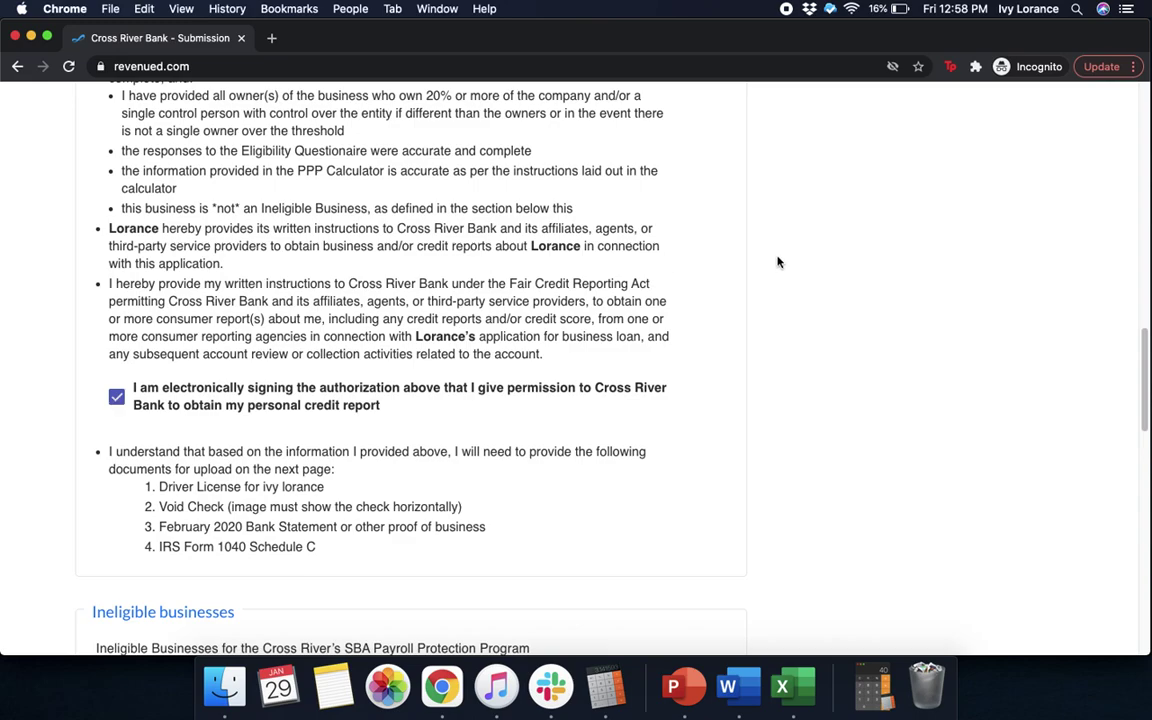
scroll(1142, 362, "down", 2)
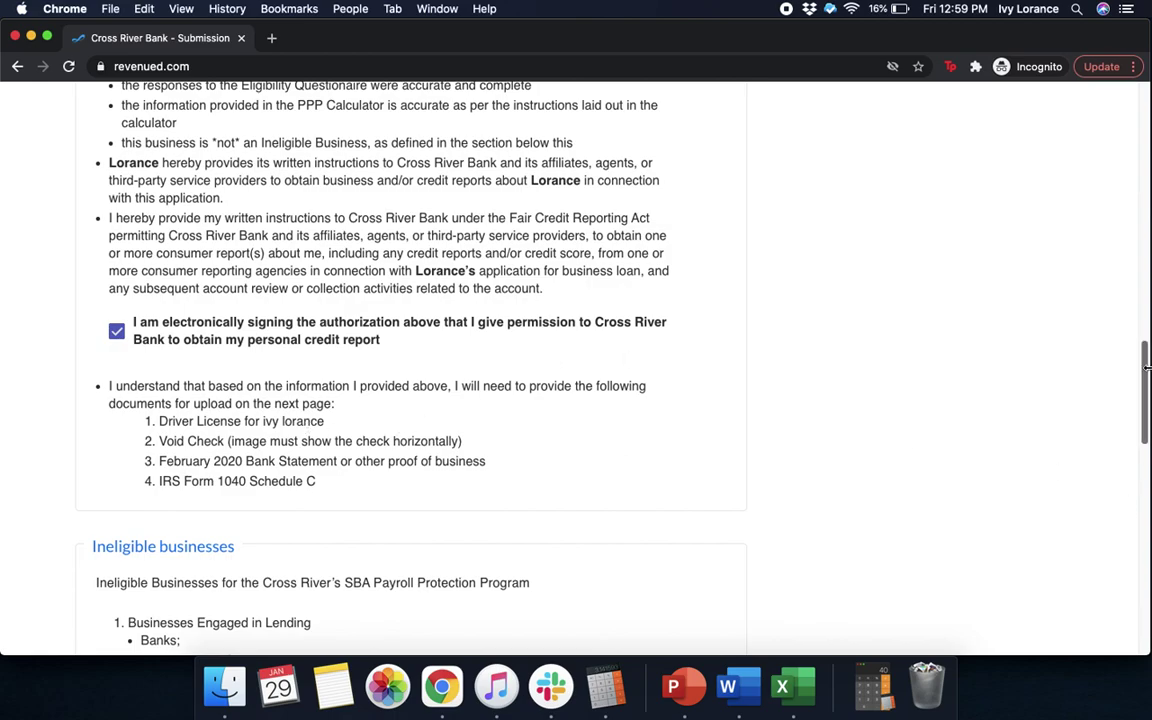
left_click_drag(1146, 370, 1147, 600)
left_click(84, 490)
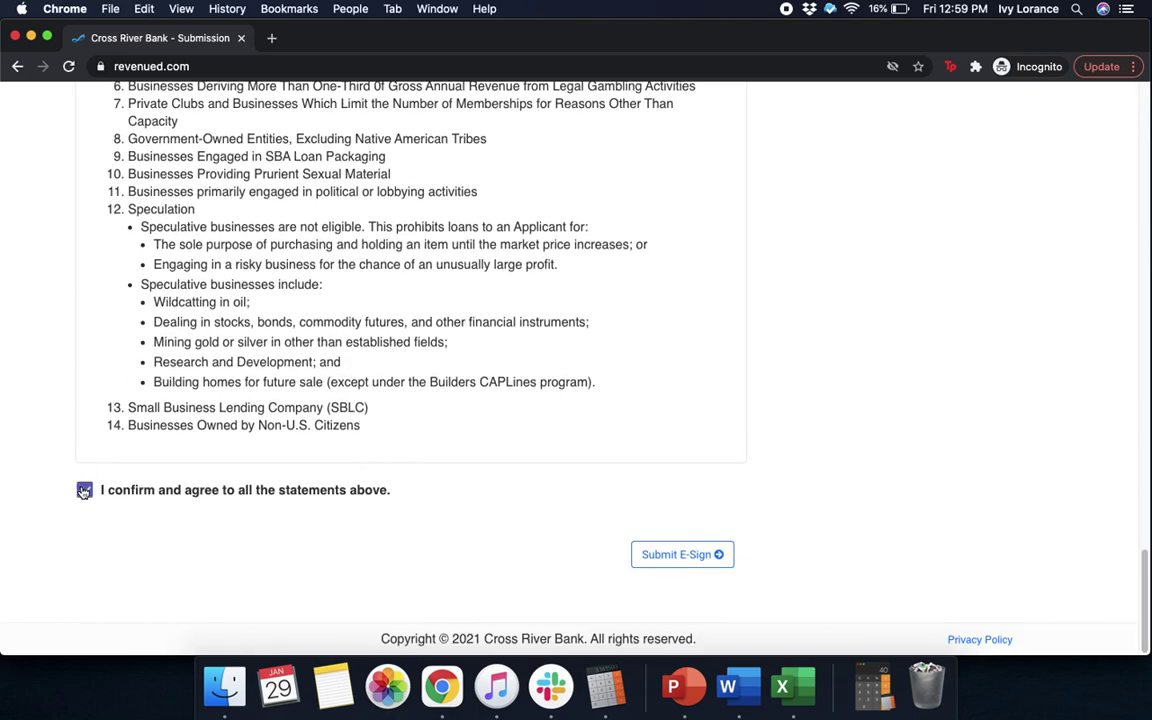
left_click(704, 554)
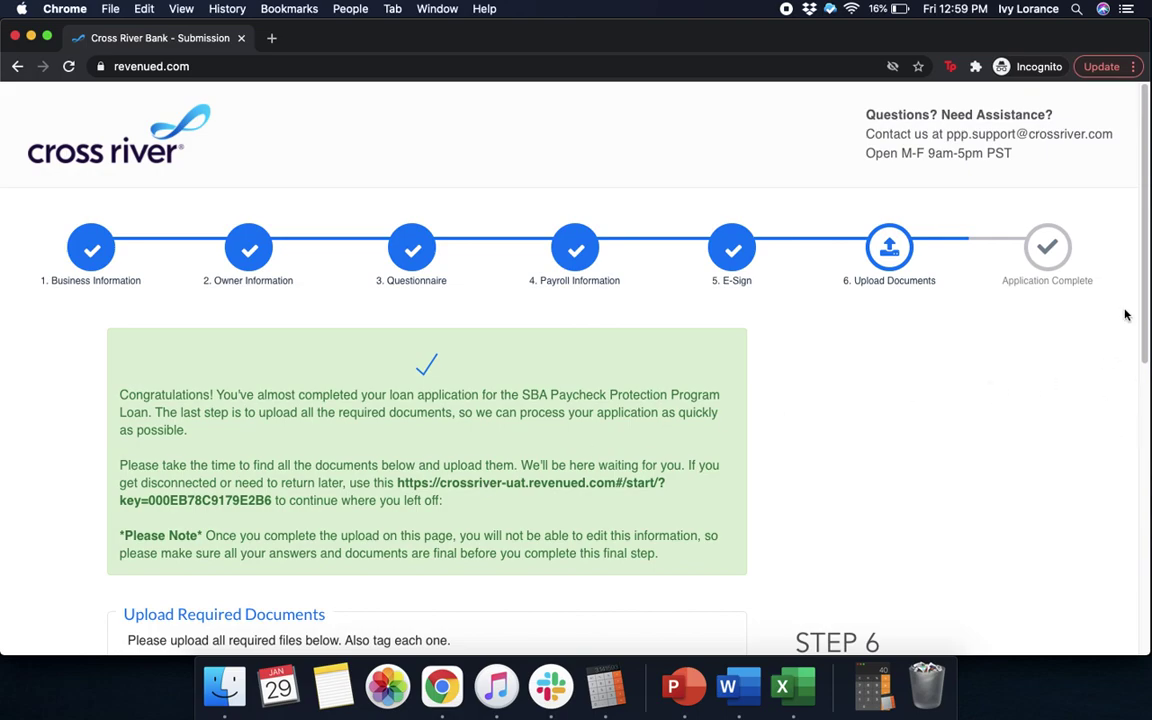
Scroll Step 6 down to the list of four required upload documents.
left_click_drag(1146, 303, 1148, 546)
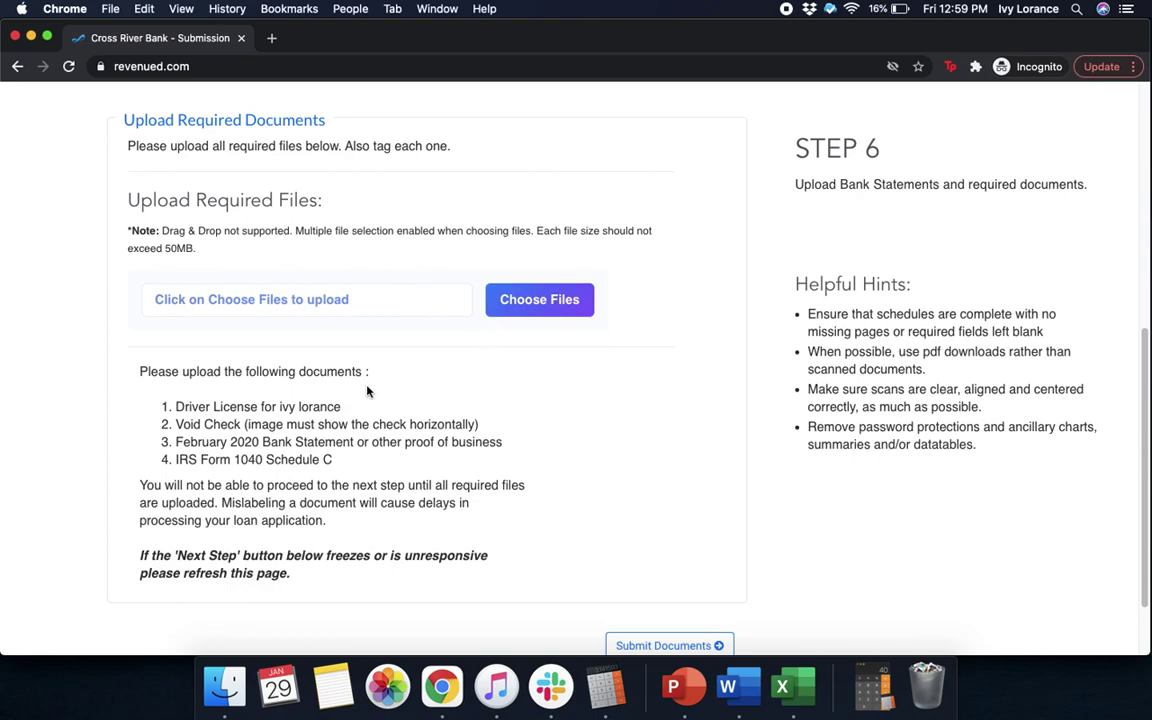
Upload Drivers license.png from Documents and tag it as the Driver License.
left_click(560, 302)
left_click(310, 229)
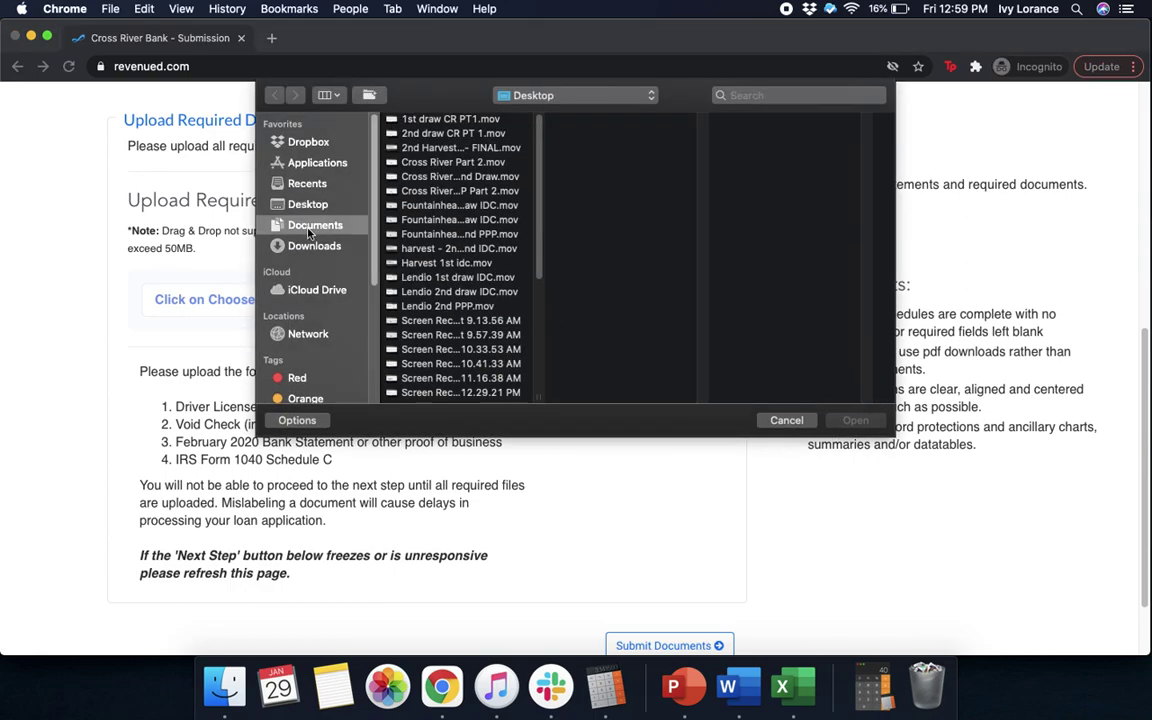
left_click(435, 191)
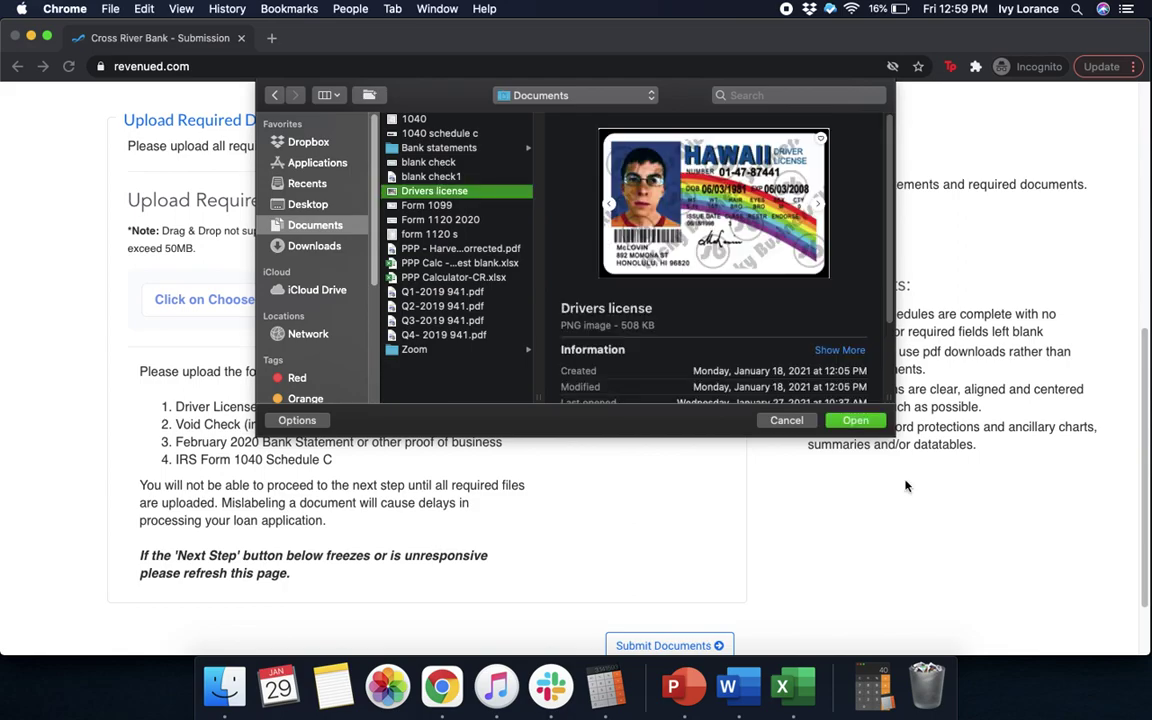
left_click(853, 420)
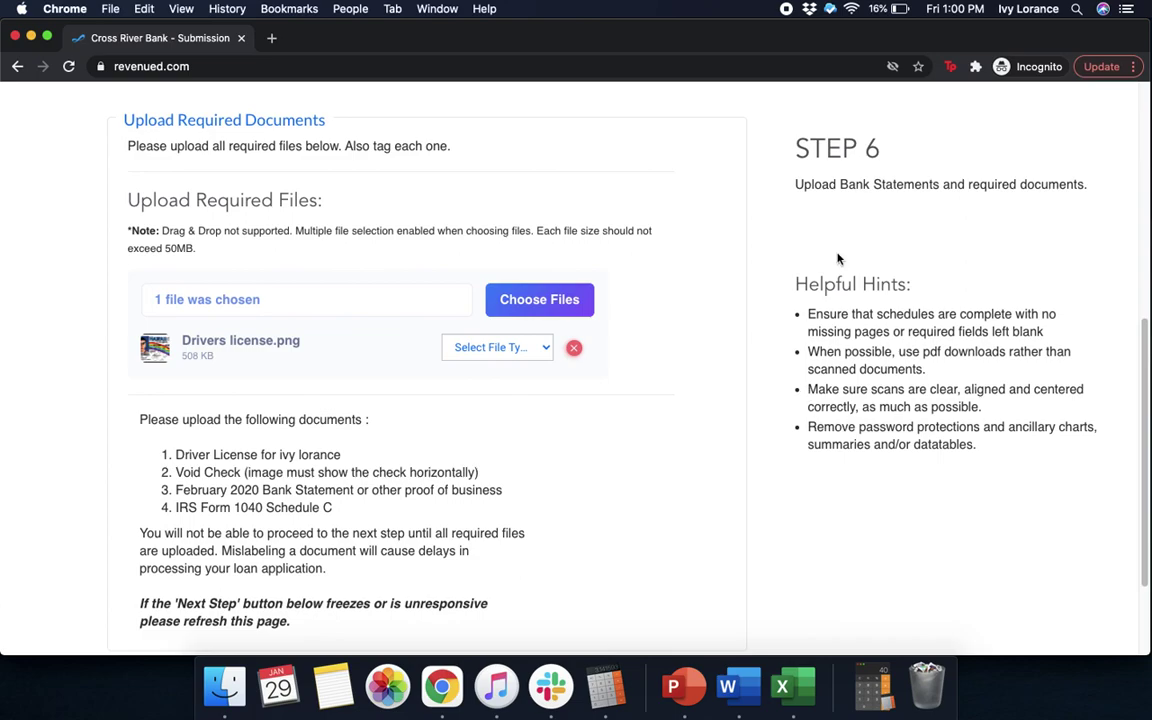
left_click(514, 347)
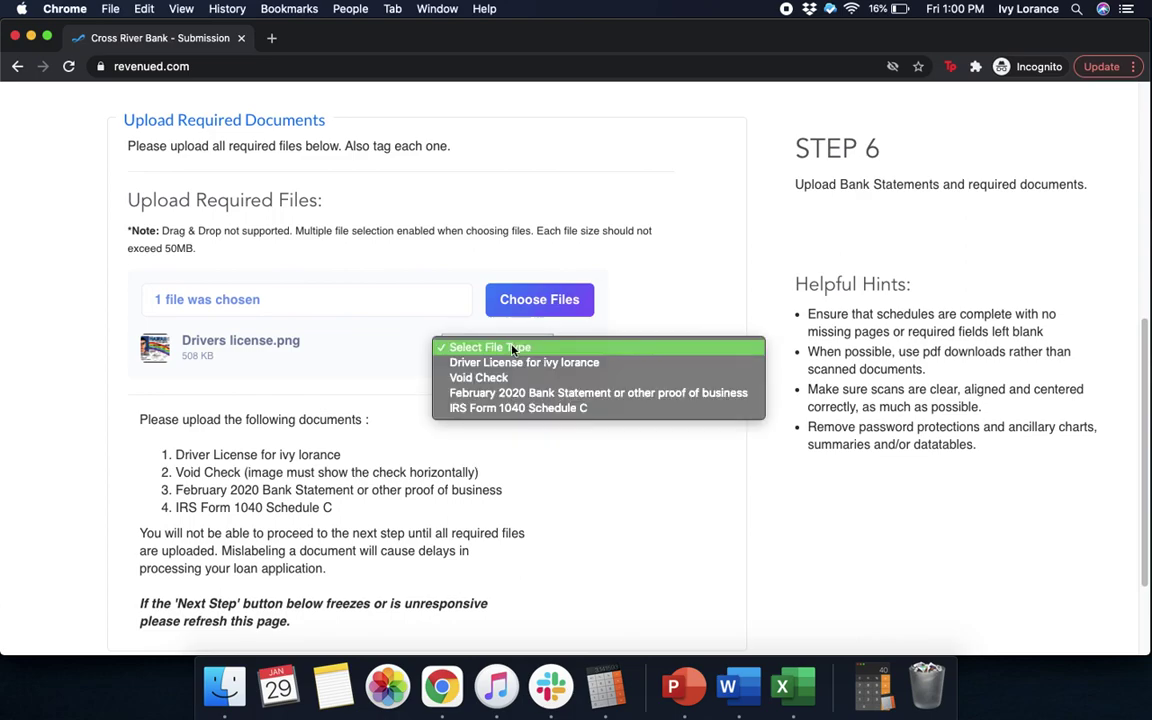
left_click(507, 365)
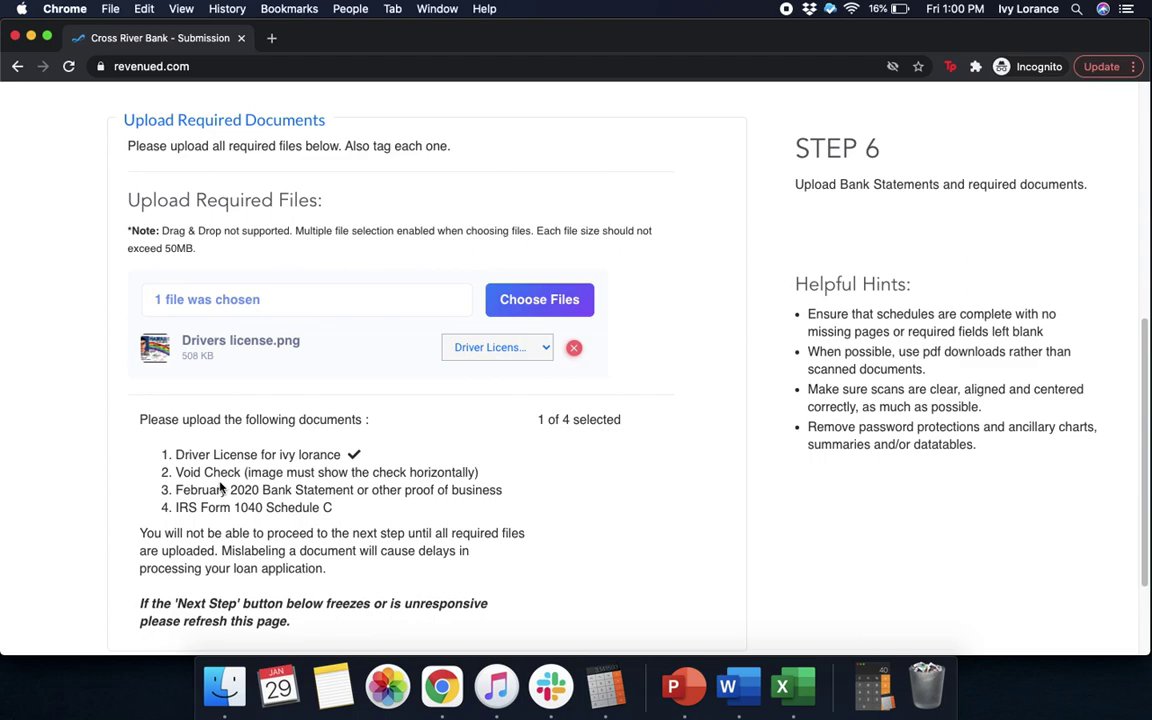
left_click(515, 310)
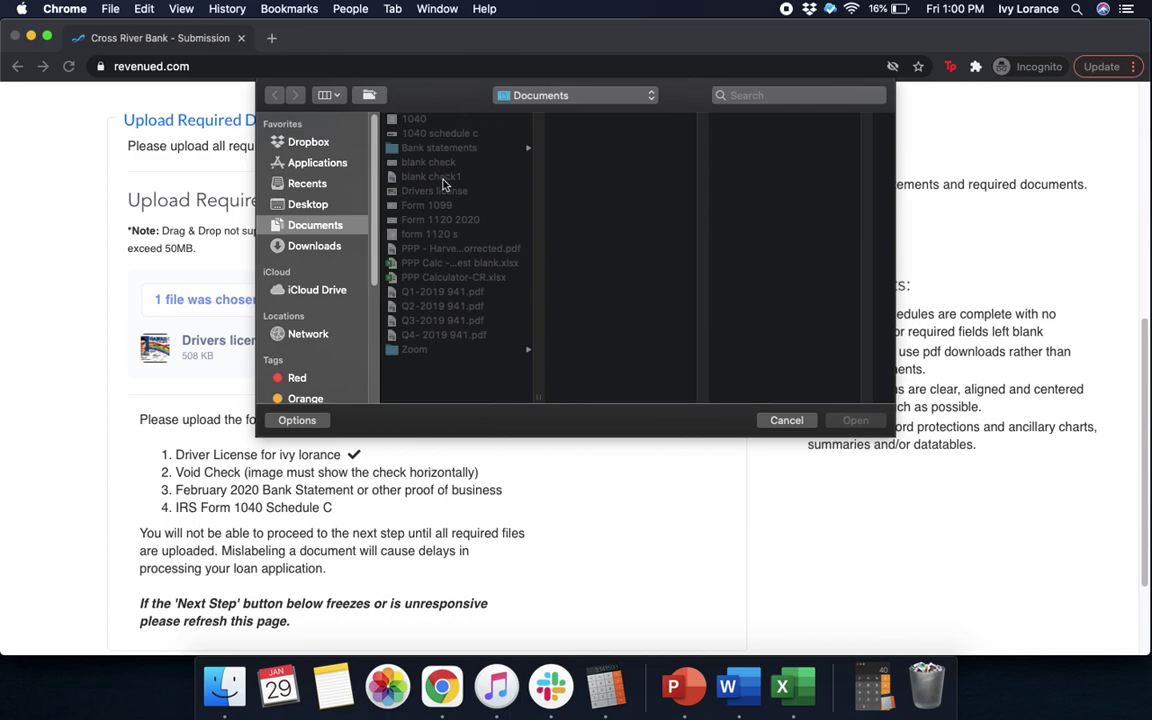
Attach blank check1.pdf and tag it as the Void Check.
left_click(443, 177)
left_click(855, 420)
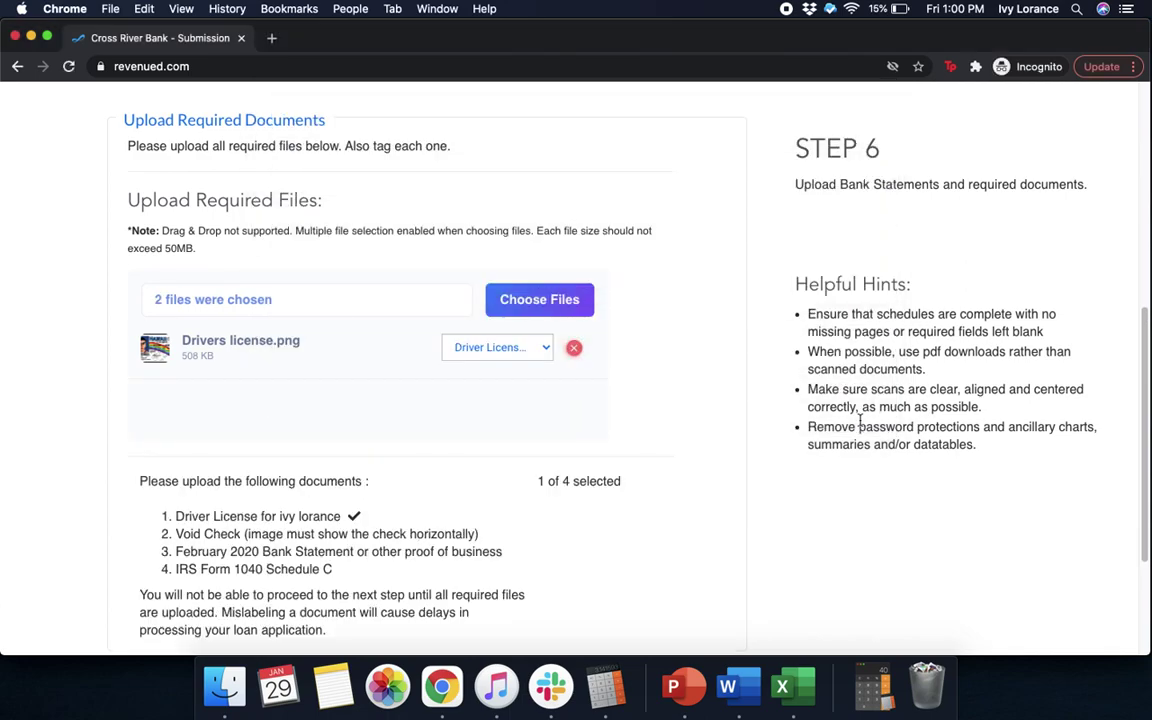
left_click(511, 412)
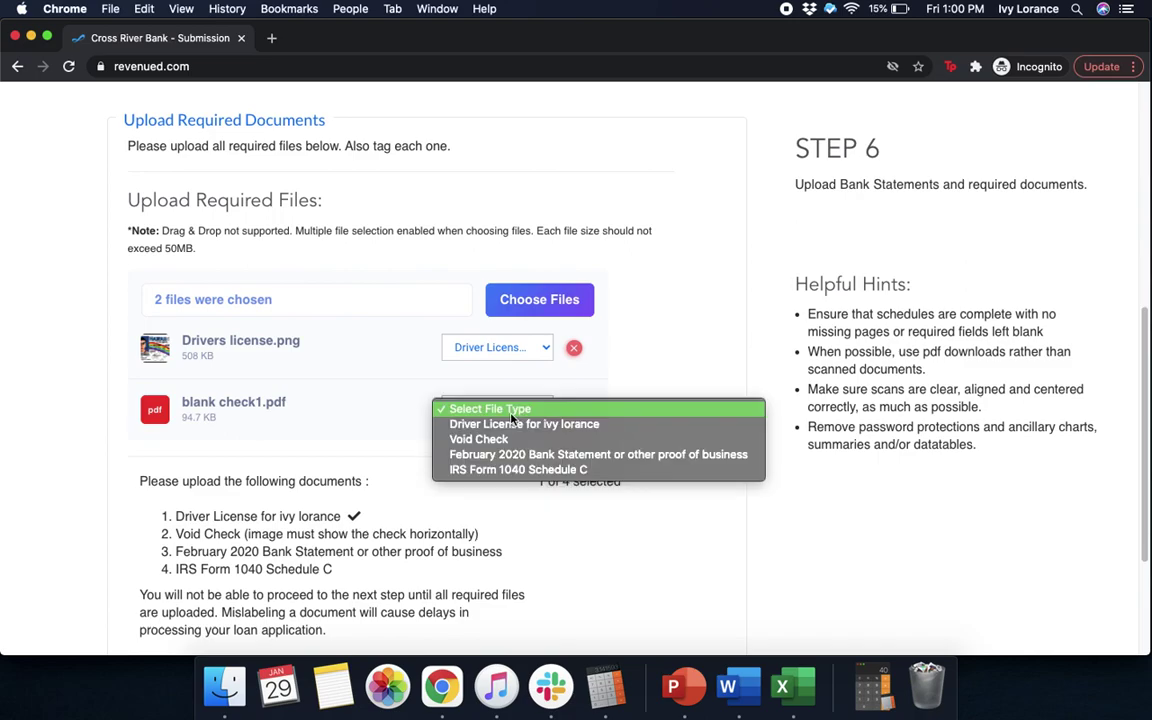
left_click(492, 440)
left_click_drag(1146, 335, 1145, 379)
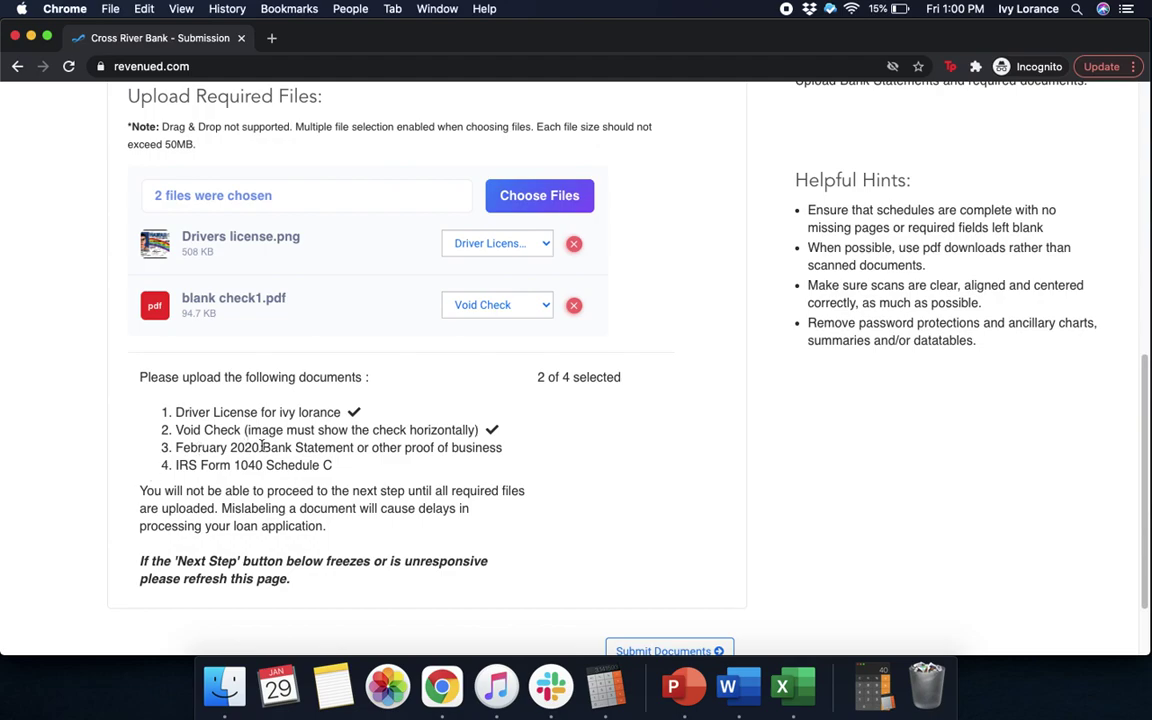
Upload bank statement feb 2020.png from Bank statements, tagged February 2020 Bank Statement.
left_click(567, 196)
left_click(450, 149)
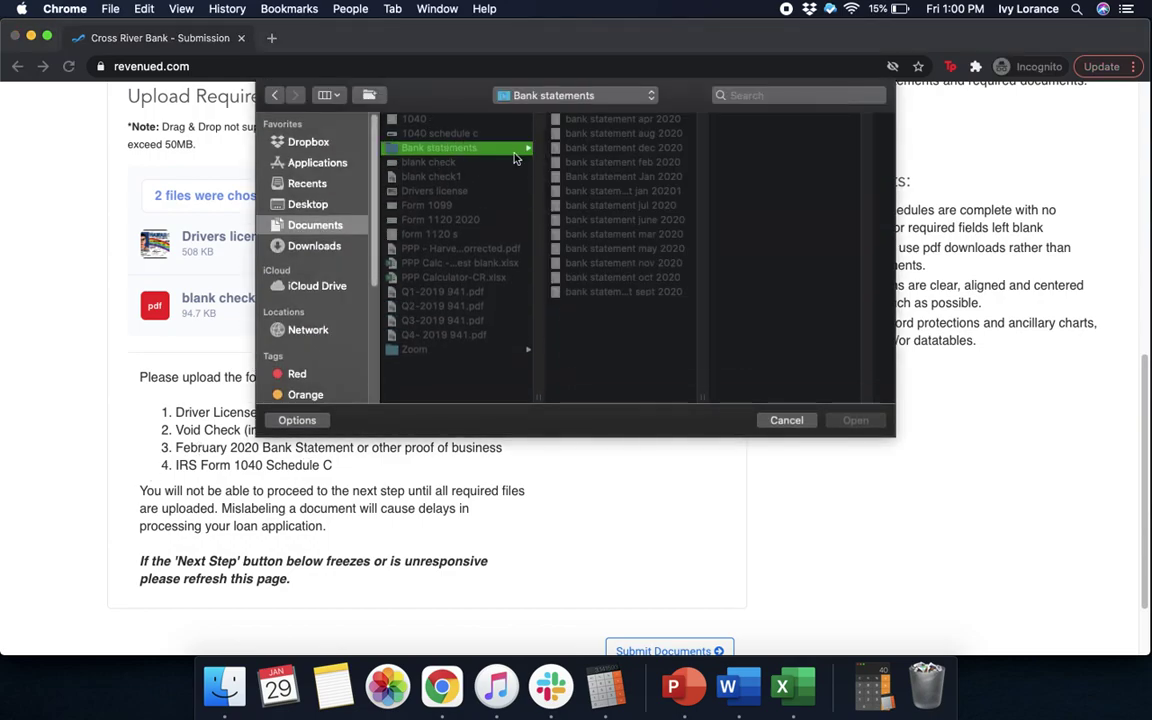
left_click(610, 161)
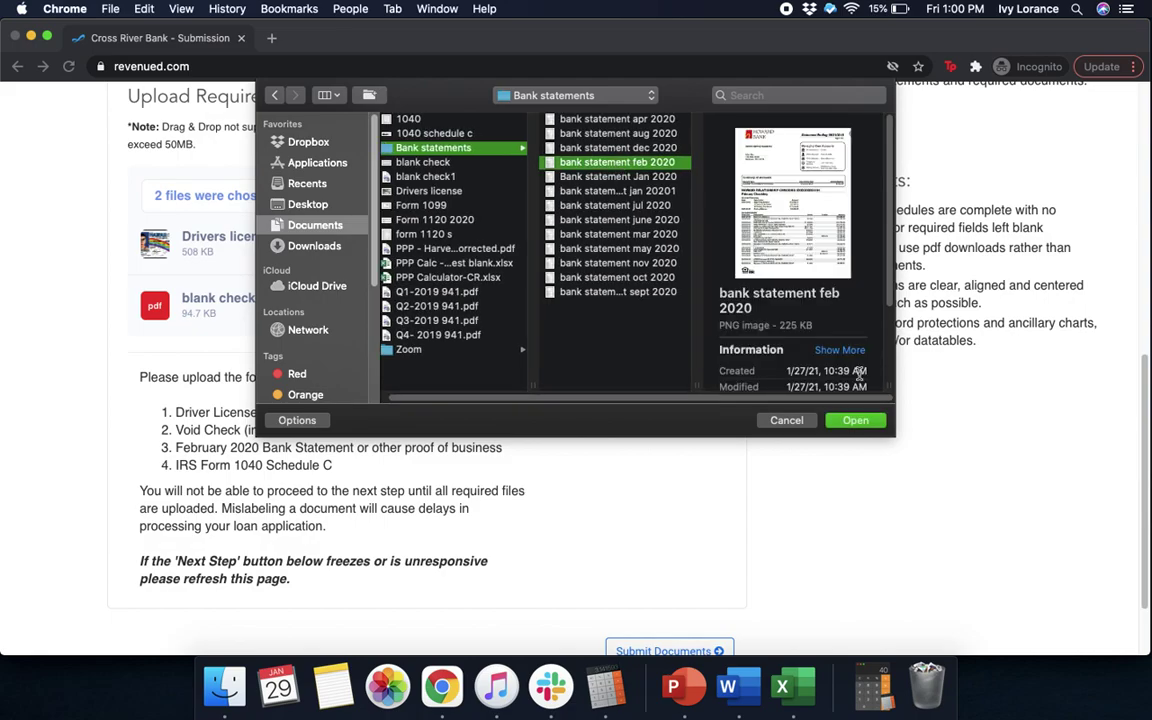
left_click(855, 420)
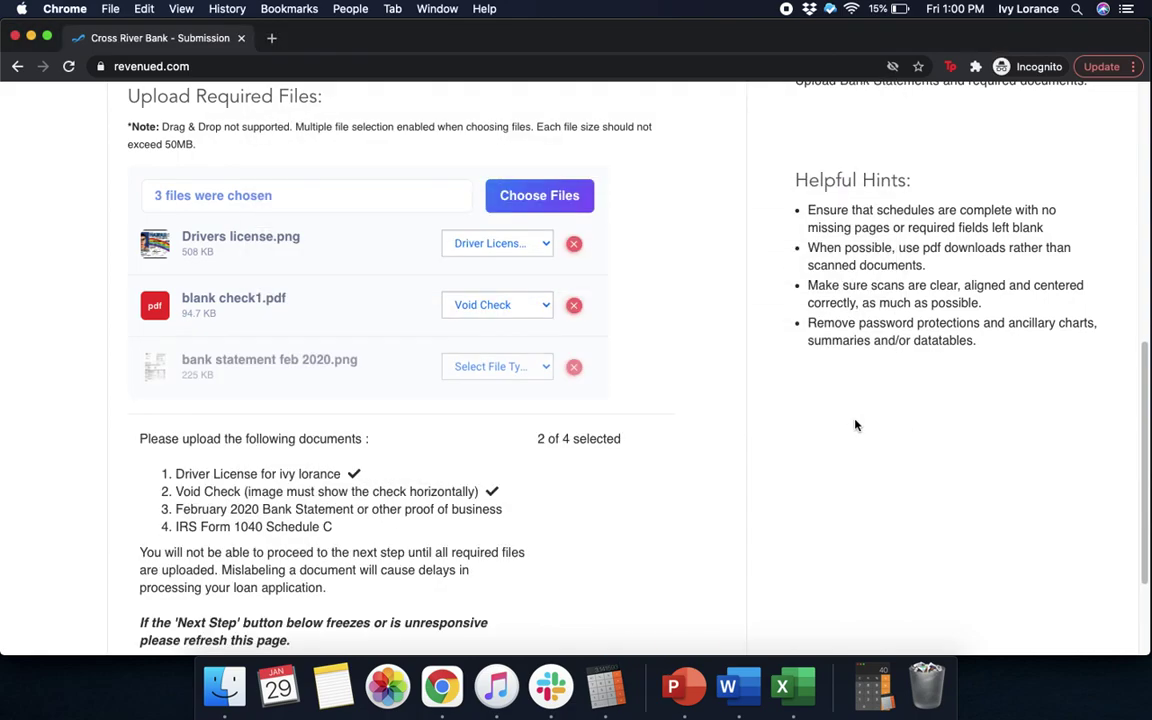
left_click(514, 366)
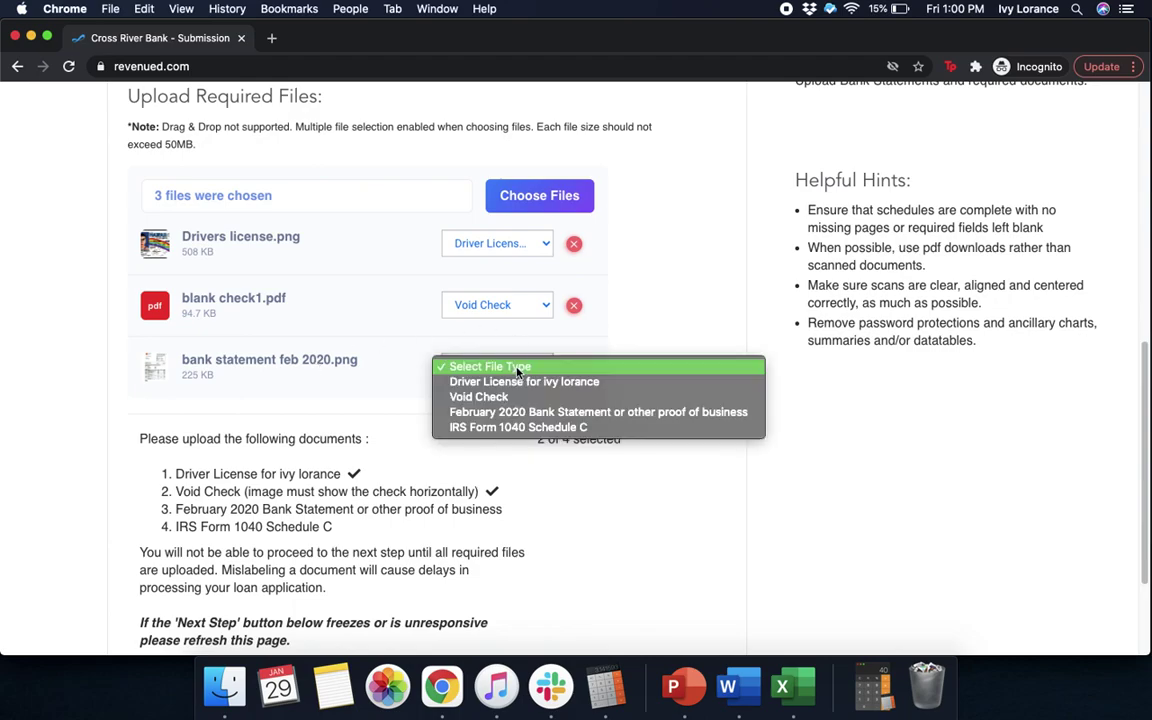
left_click(506, 411)
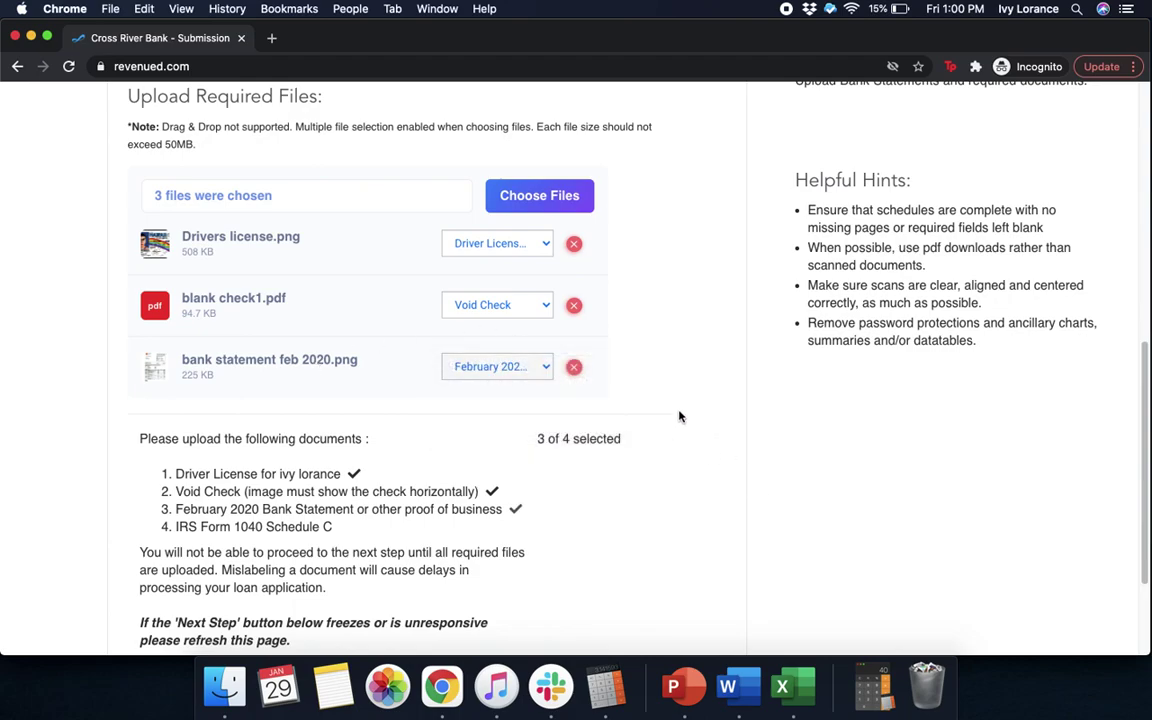
scroll(1148, 516, "down", 3)
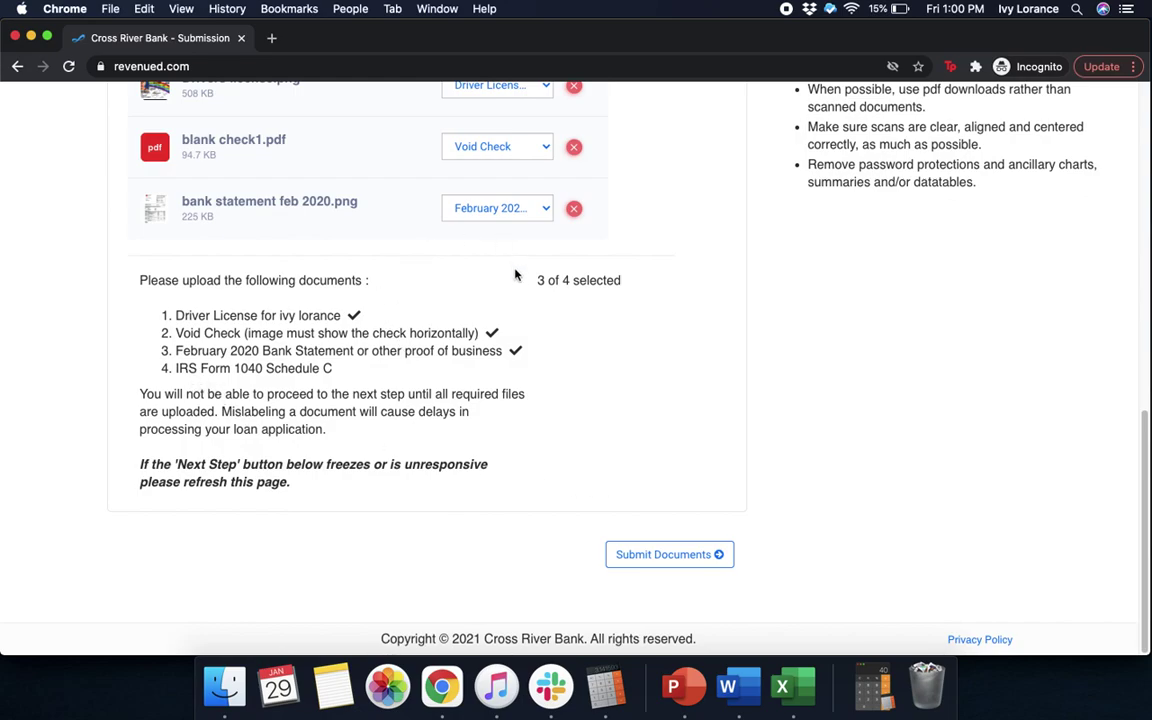
scroll(1148, 450, "up", 3)
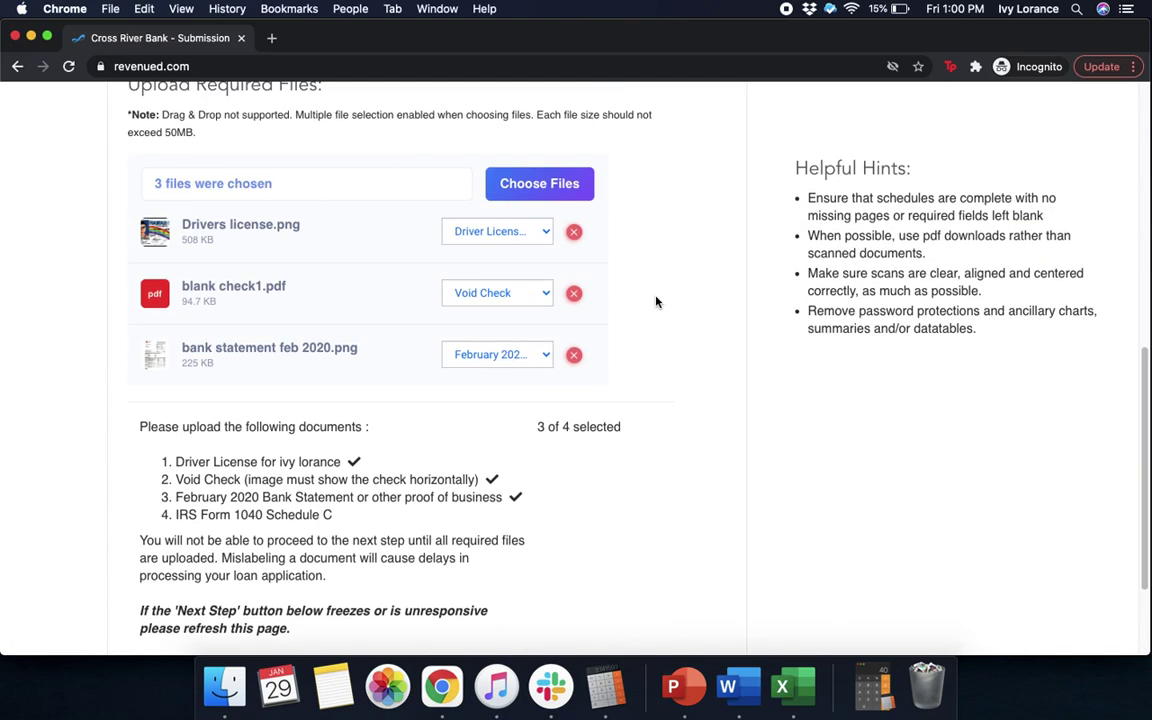
Upload 1040.png from Documents and tag it as IRS Form 1040 Schedule C.
left_click(528, 190)
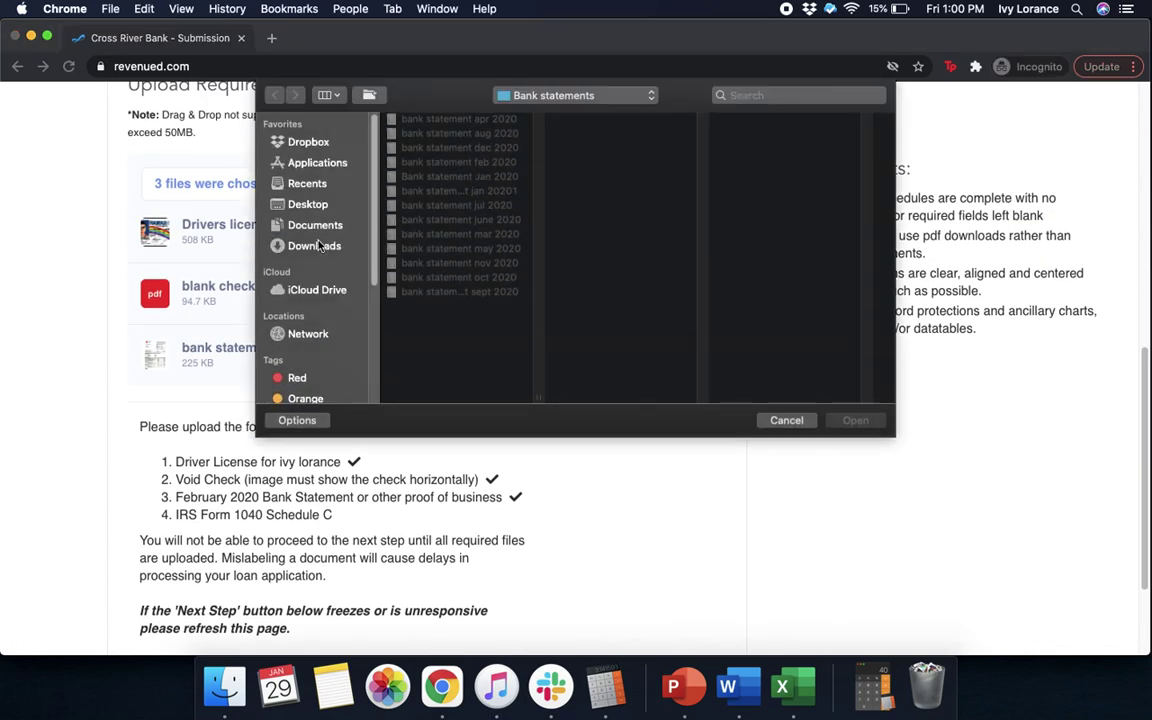
left_click(313, 224)
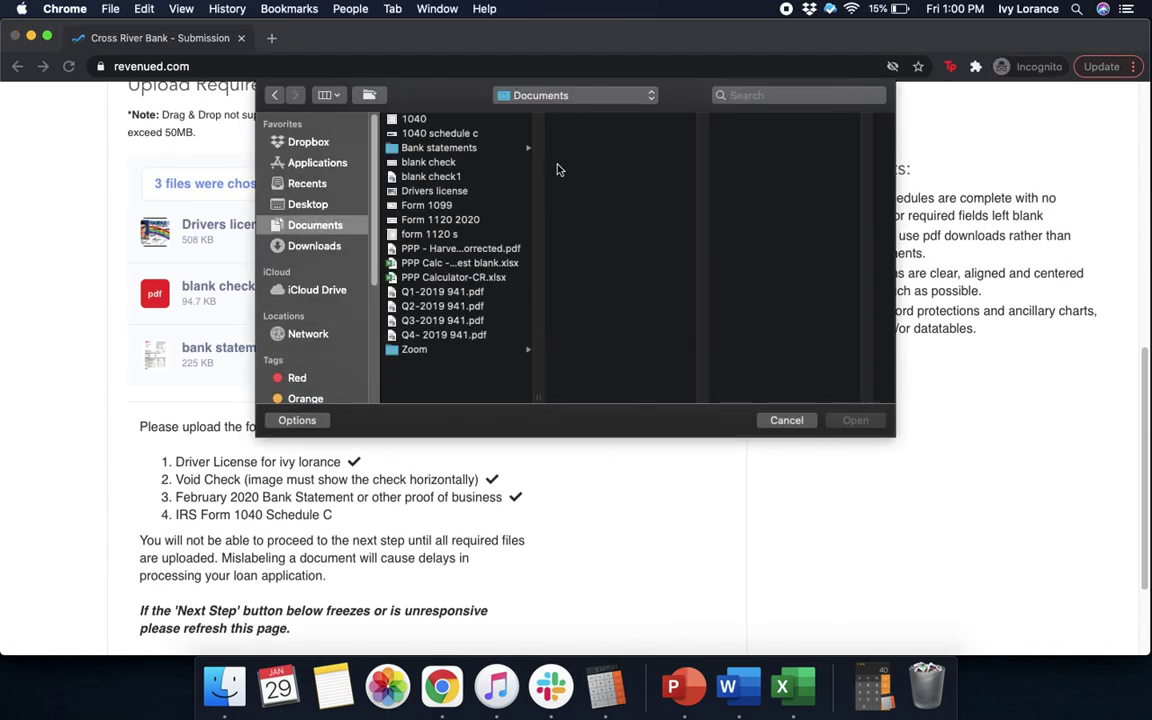
left_click(440, 119)
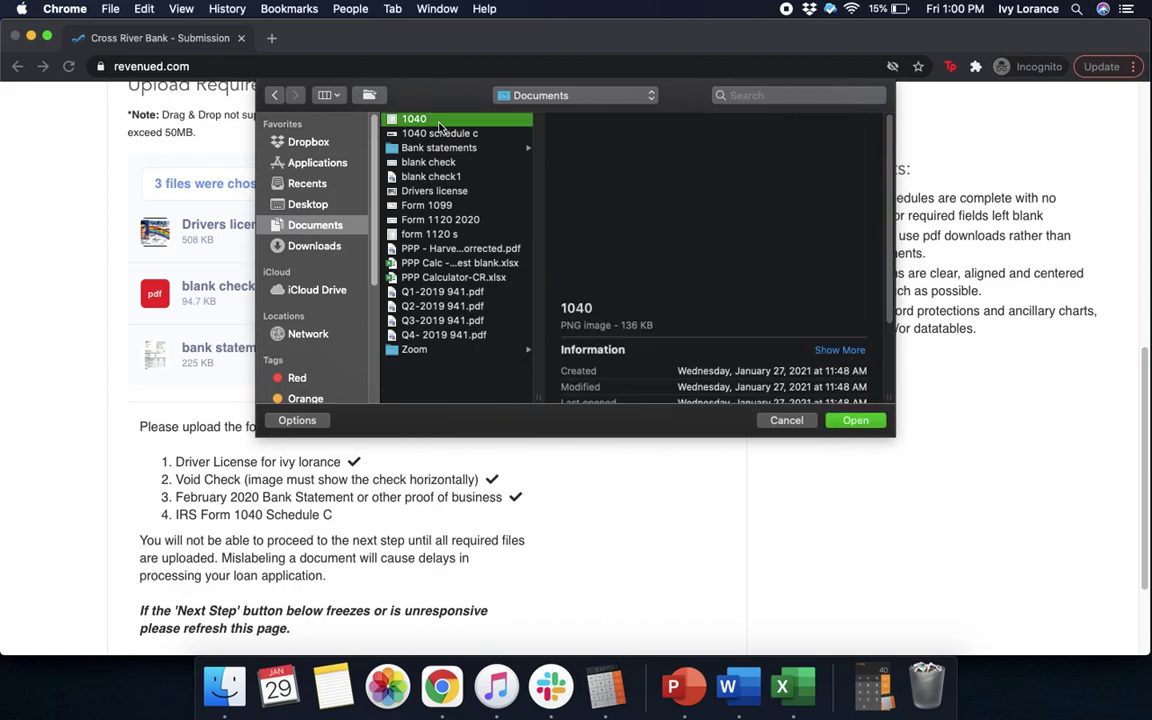
left_click(855, 420)
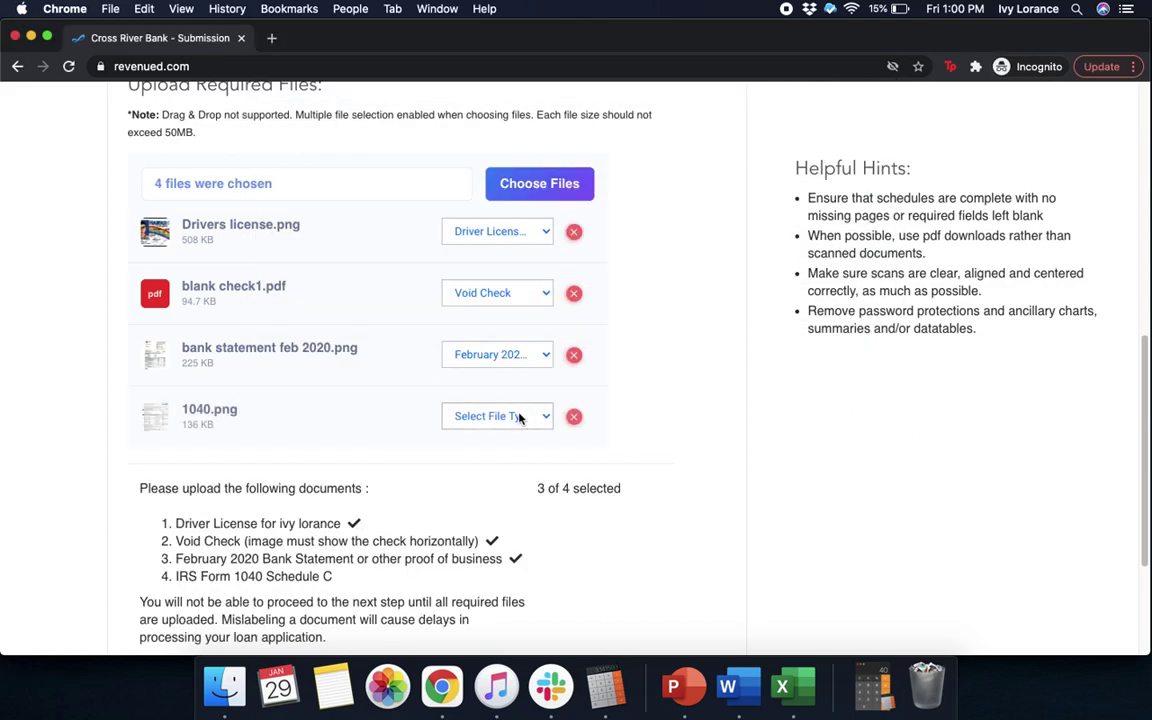
left_click(515, 416)
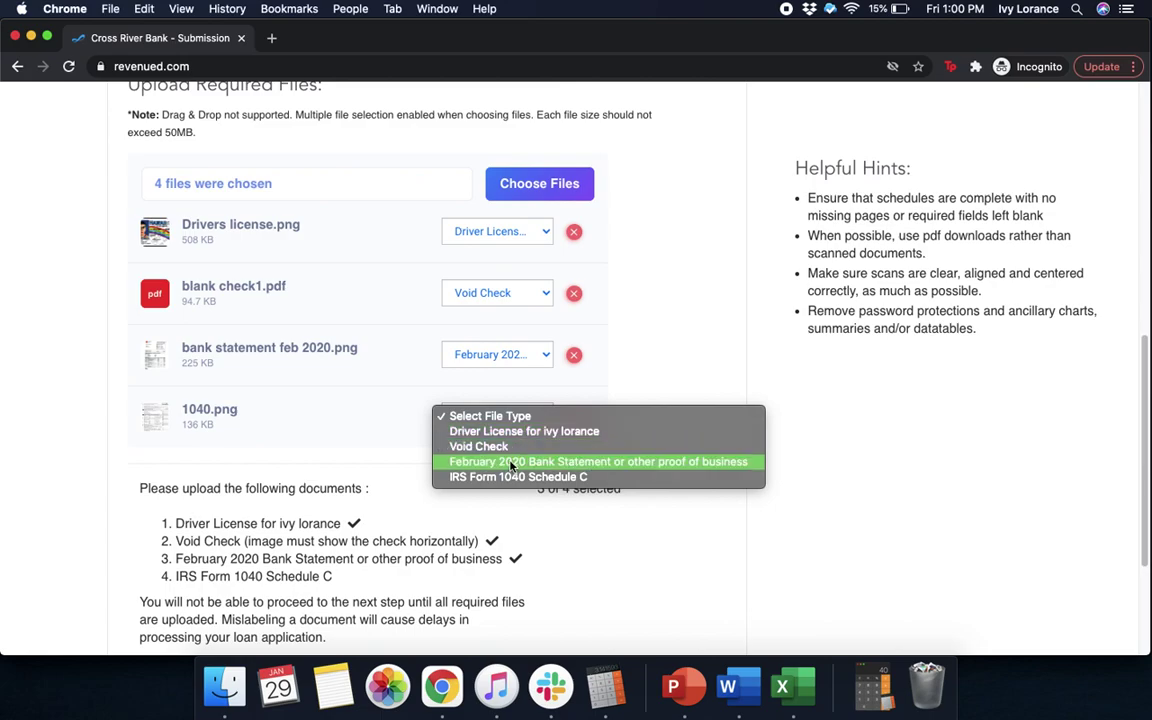
left_click(511, 477)
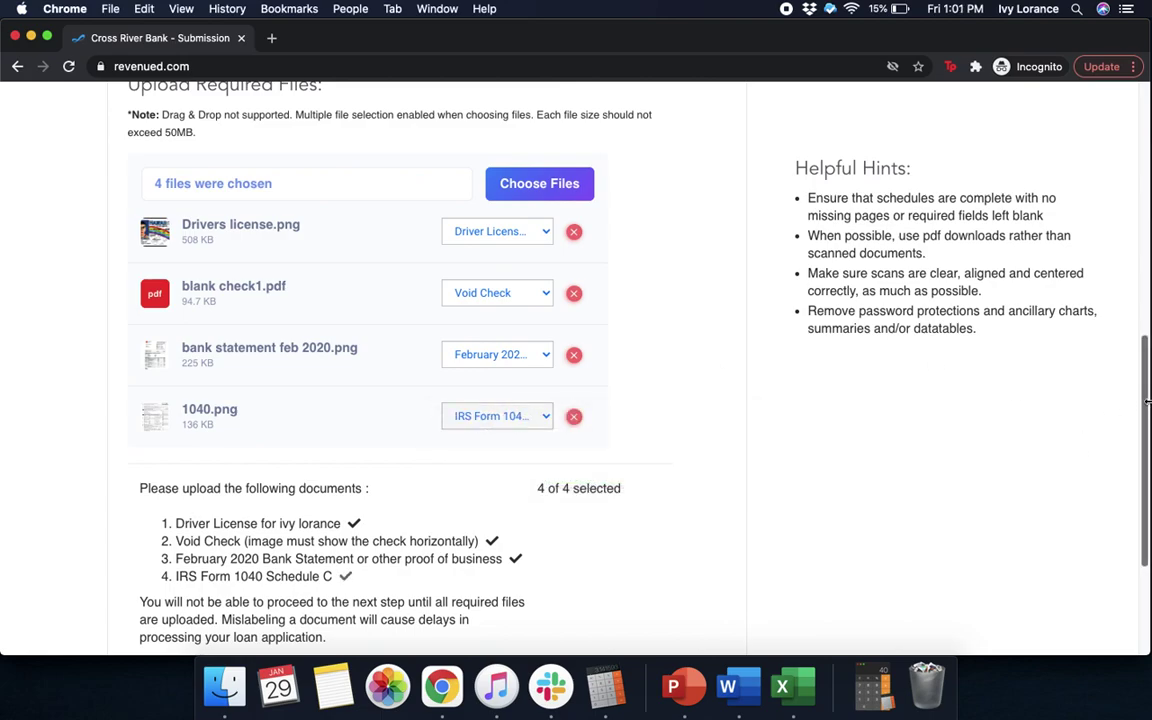
scroll(1145, 500, "down", 3)
scroll(1145, 510, "down", 1)
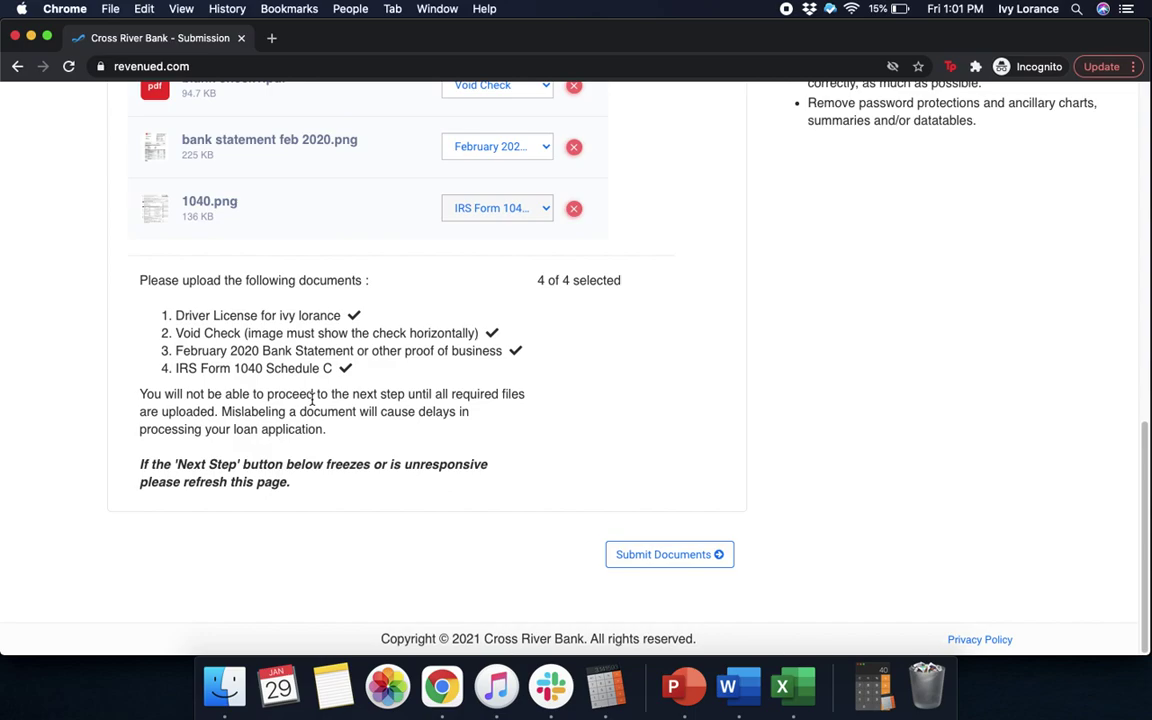
Submit the four tagged documents and bring up the irreversible-submission confirmation's buttons.
left_click(650, 556)
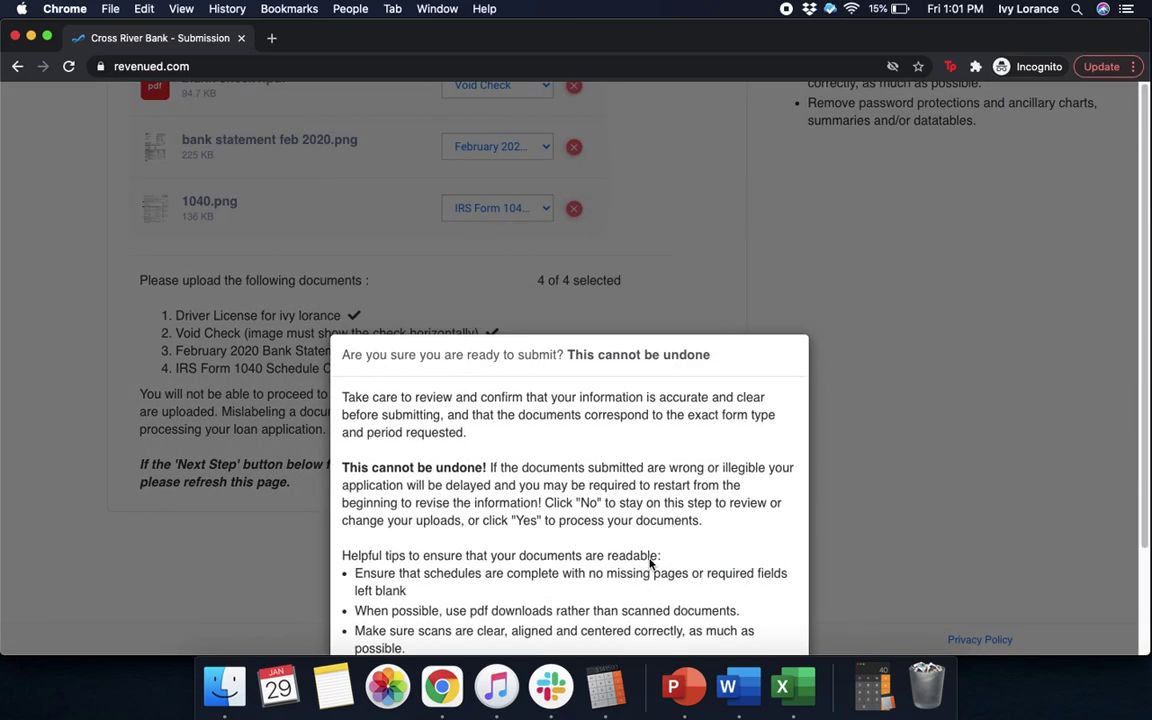
left_click_drag(1147, 326, 1148, 510)
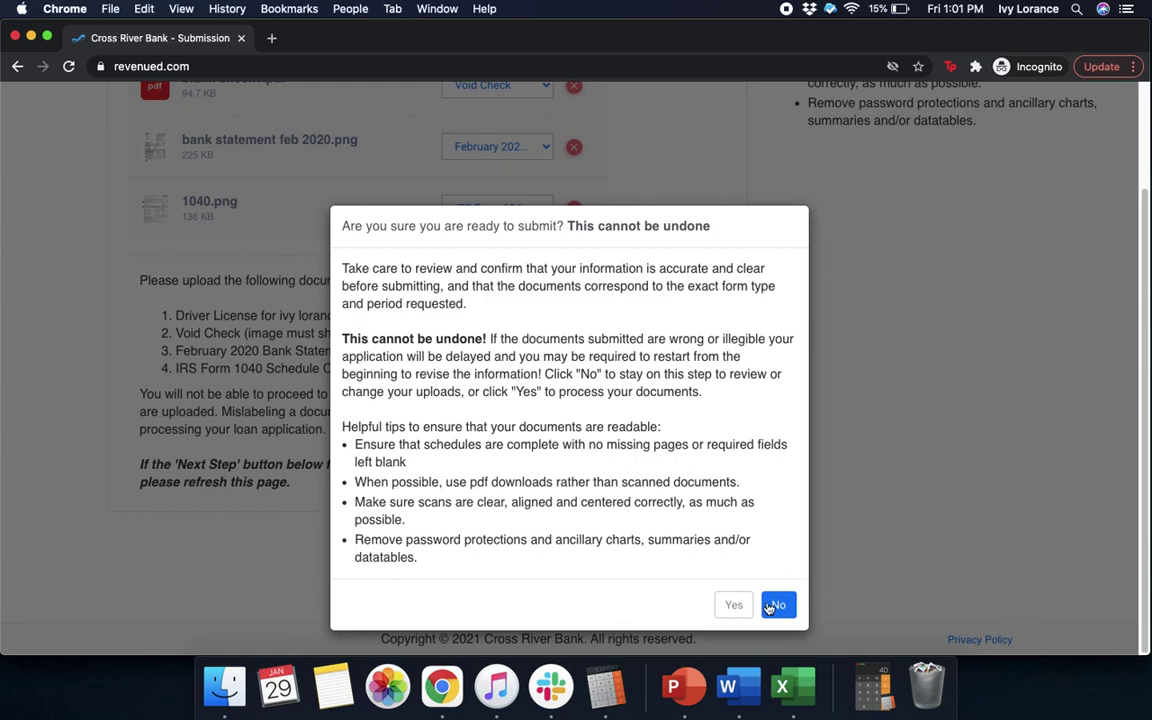
Answer Yes to confirm the final document submission.
left_click(735, 606)
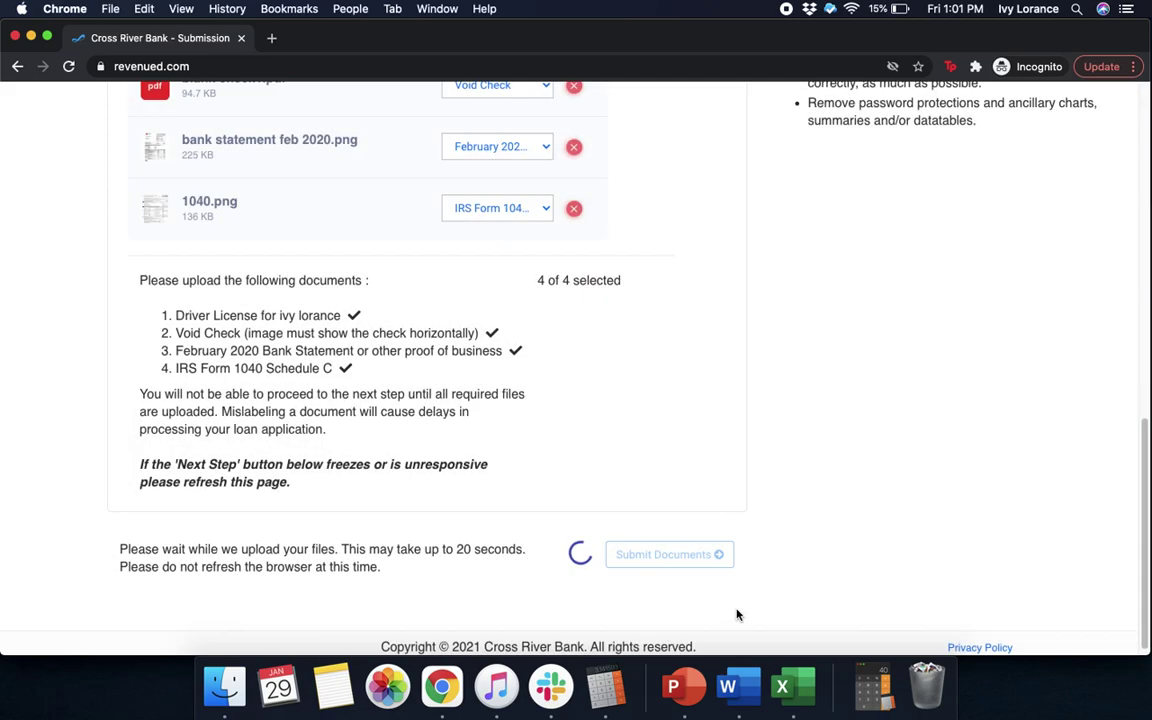